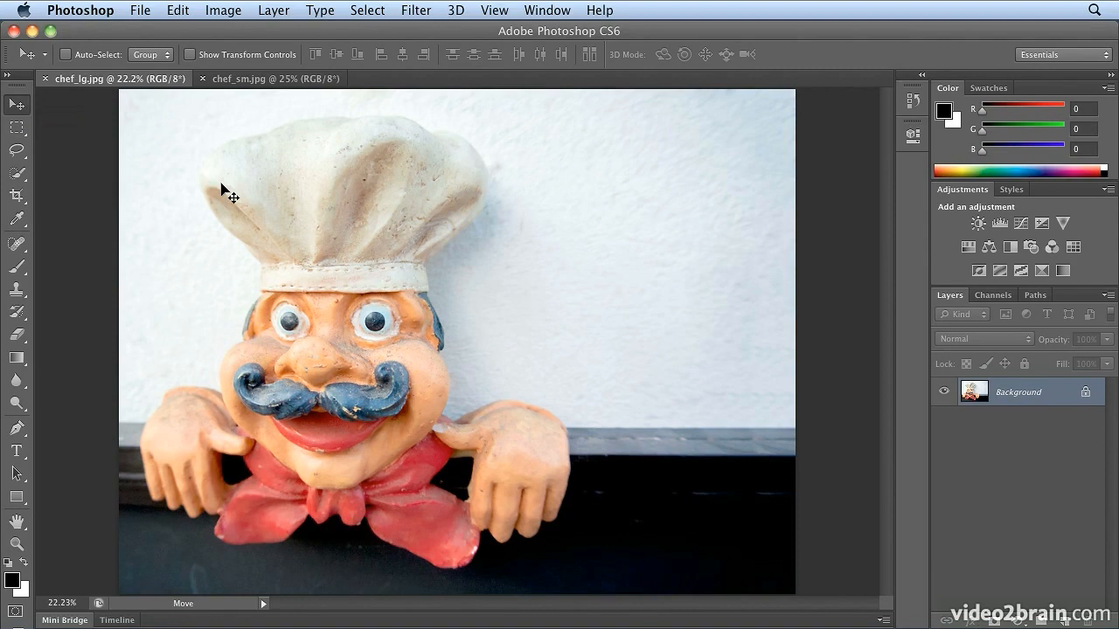
Scrubby-zoom in on the chef's thumb beside the chin to about 876%, and zoom back out to about 13%
{"action": "key", "text": "super+space"}
{"action": "left_click_drag", "start_coordinate": [431, 433], "coordinate": [673, 345]}
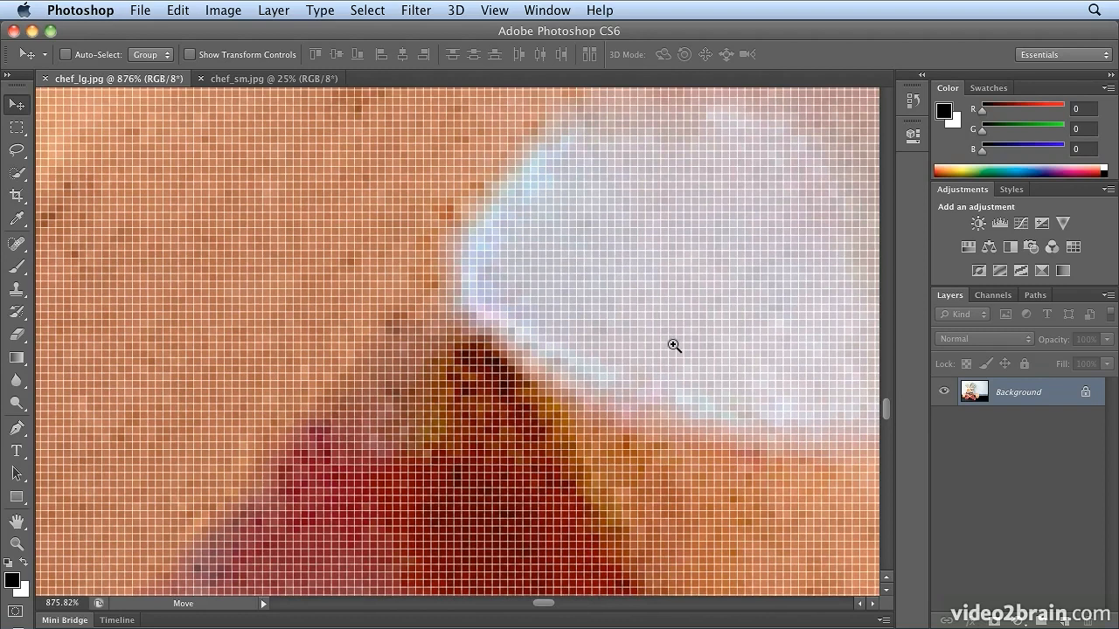
{"action": "left_click_drag", "start_coordinate": [674, 345], "coordinate": [397, 448]}
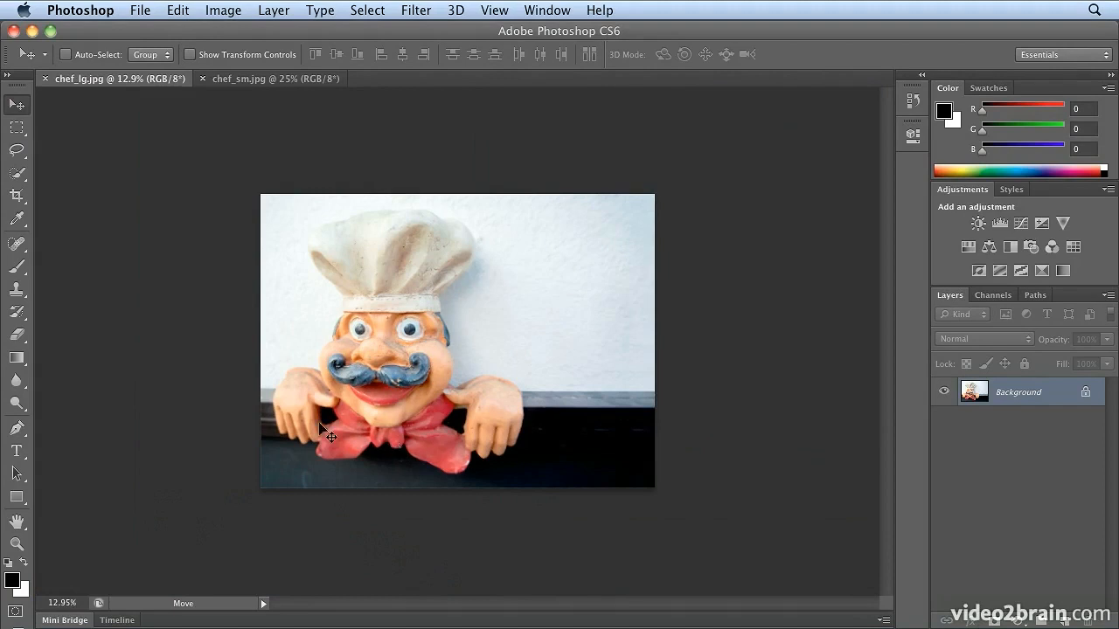
Turn off Scrubby Zoom, zoom in on the chef's hand and thumb by framing areas, and fit the image back on screen
{"action": "left_click", "coordinate": [16, 545]}
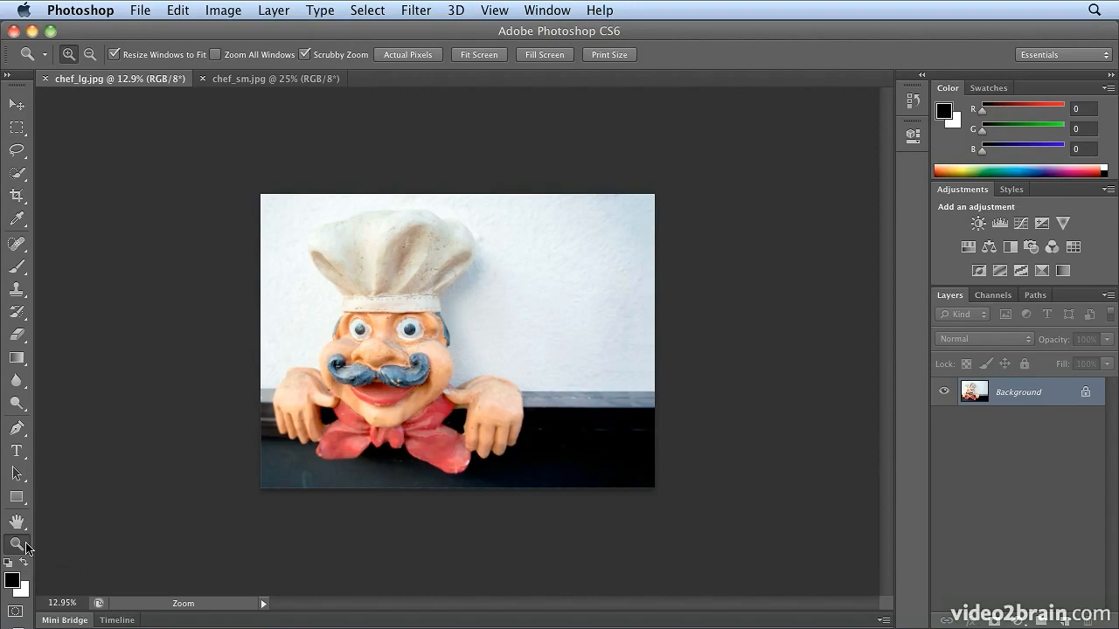
{"action": "left_click", "coordinate": [311, 60]}
{"action": "left_click_drag", "start_coordinate": [402, 348], "coordinate": [549, 477]}
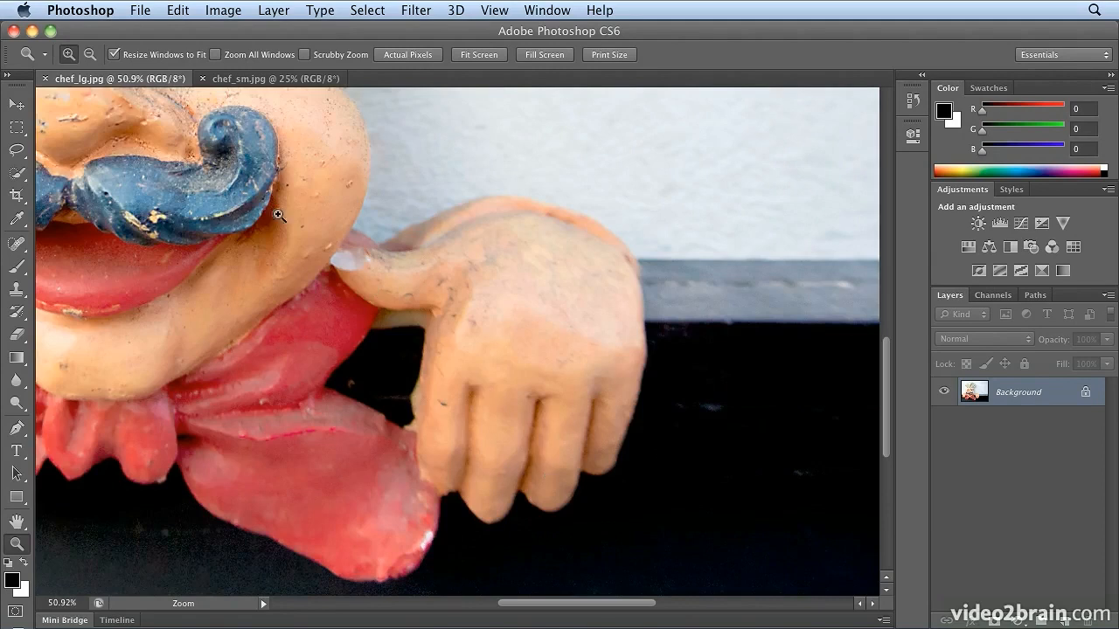
{"action": "left_click_drag", "start_coordinate": [278, 202], "coordinate": [464, 348]}
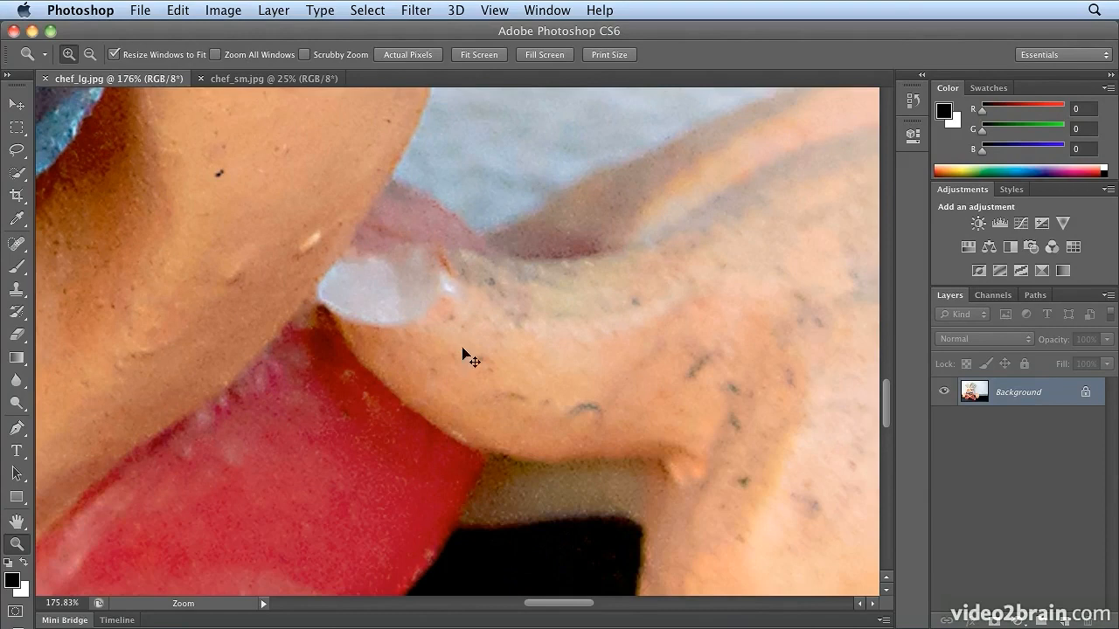
{"action": "key", "text": "super+0"}
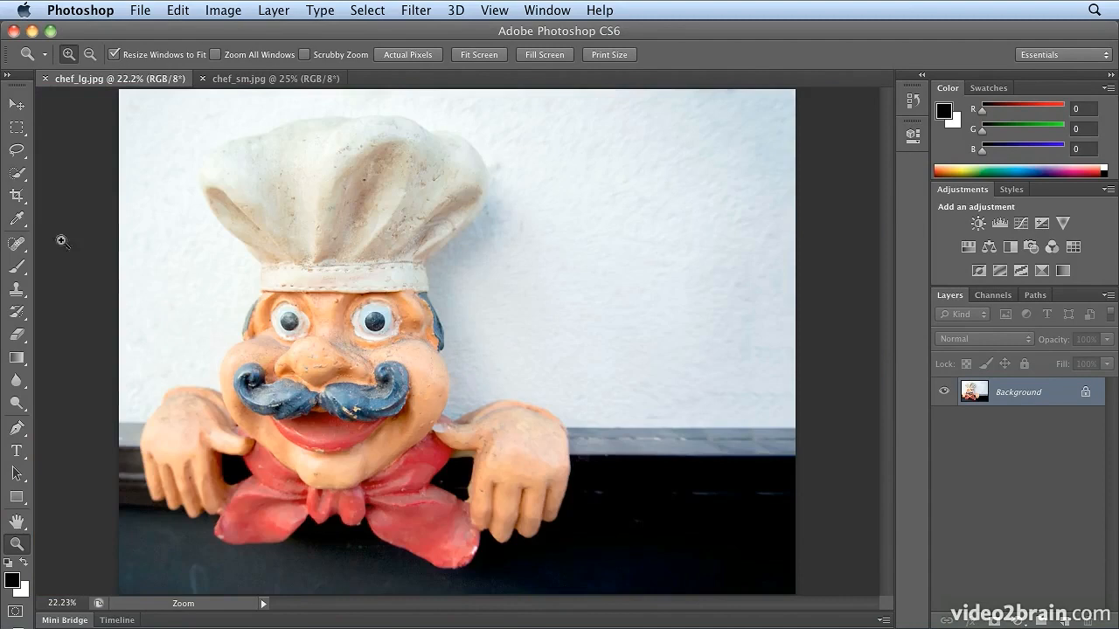
{"action": "left_click", "coordinate": [23, 106]}
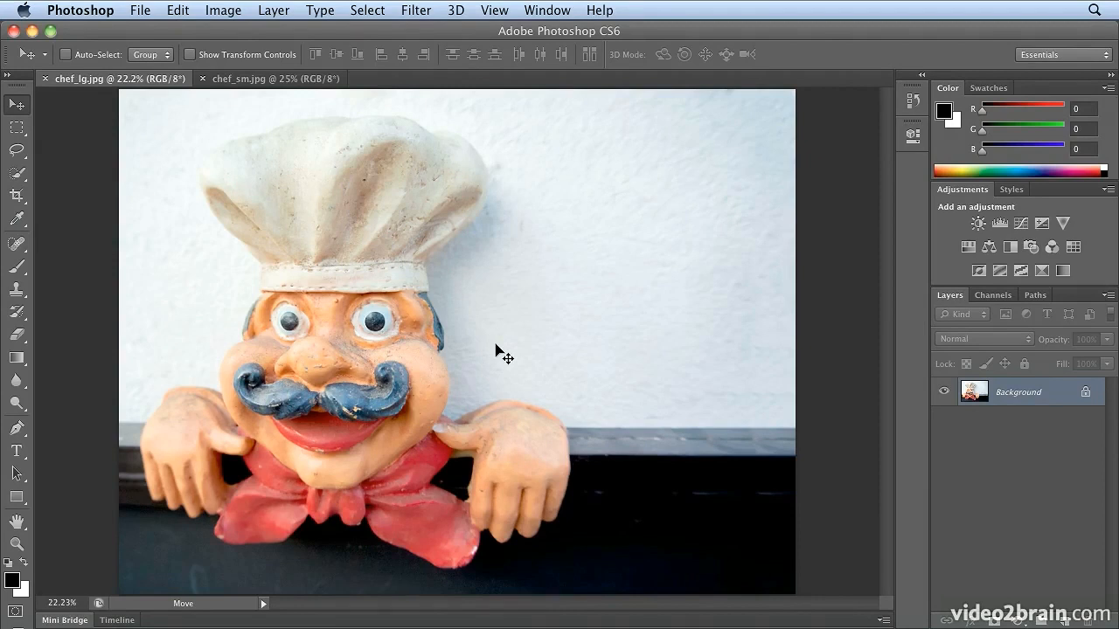
Turn Scrubby Zoom back on, zoom far into the chef's face to about 913%, and zoom out to about 4%
{"action": "left_click", "coordinate": [17, 543]}
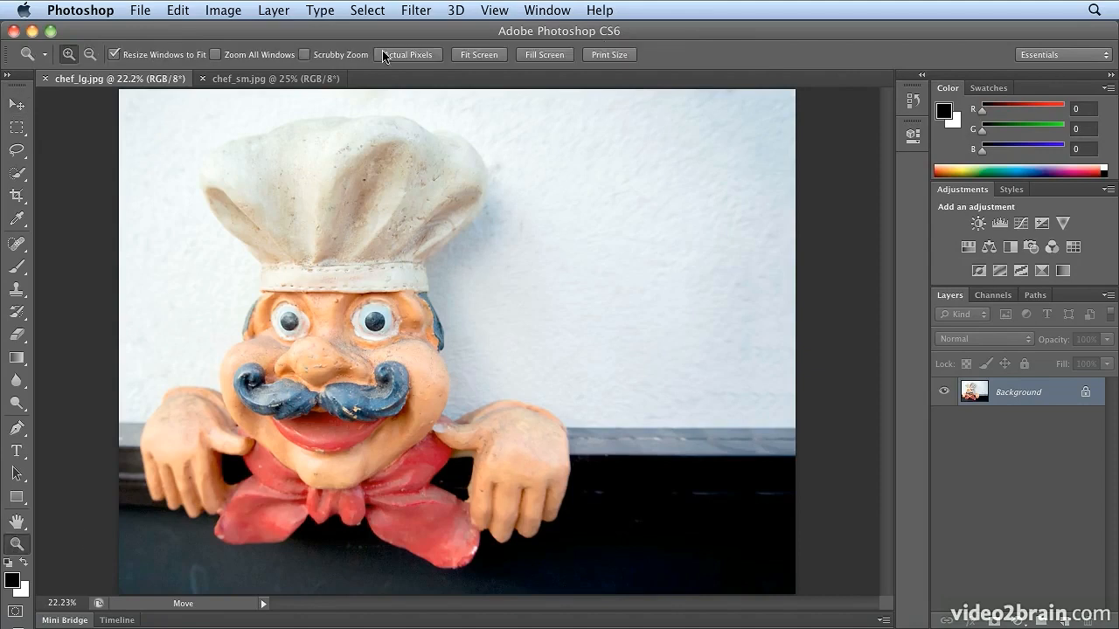
{"action": "left_click", "coordinate": [304, 54]}
{"action": "left_click_drag", "start_coordinate": [252, 326], "coordinate": [503, 235]}
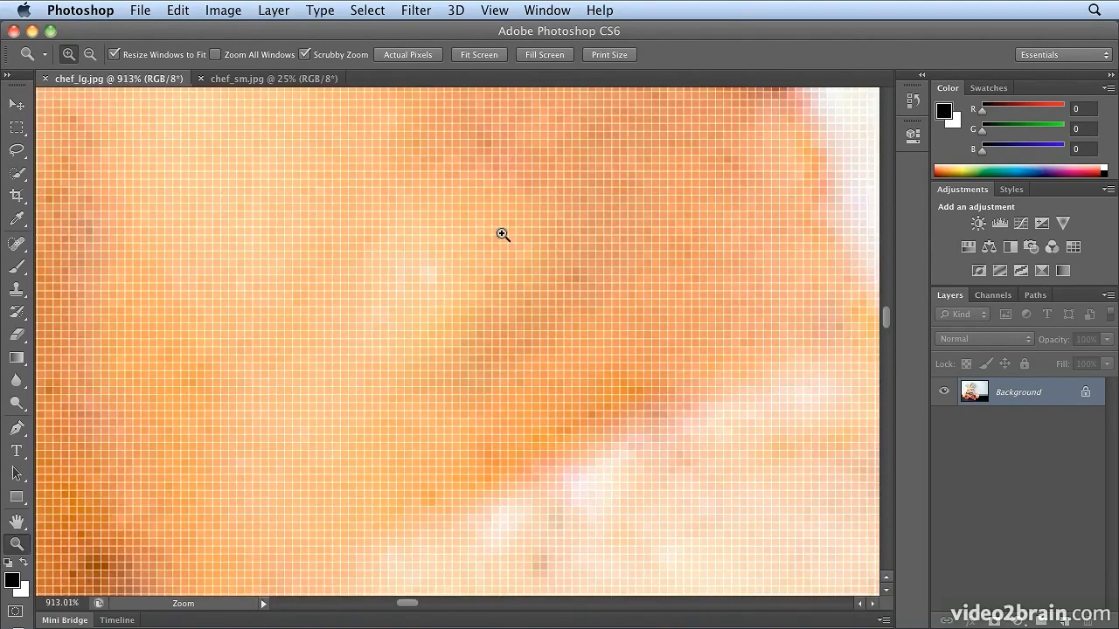
{"action": "left_click_drag", "start_coordinate": [557, 203], "coordinate": [265, 421]}
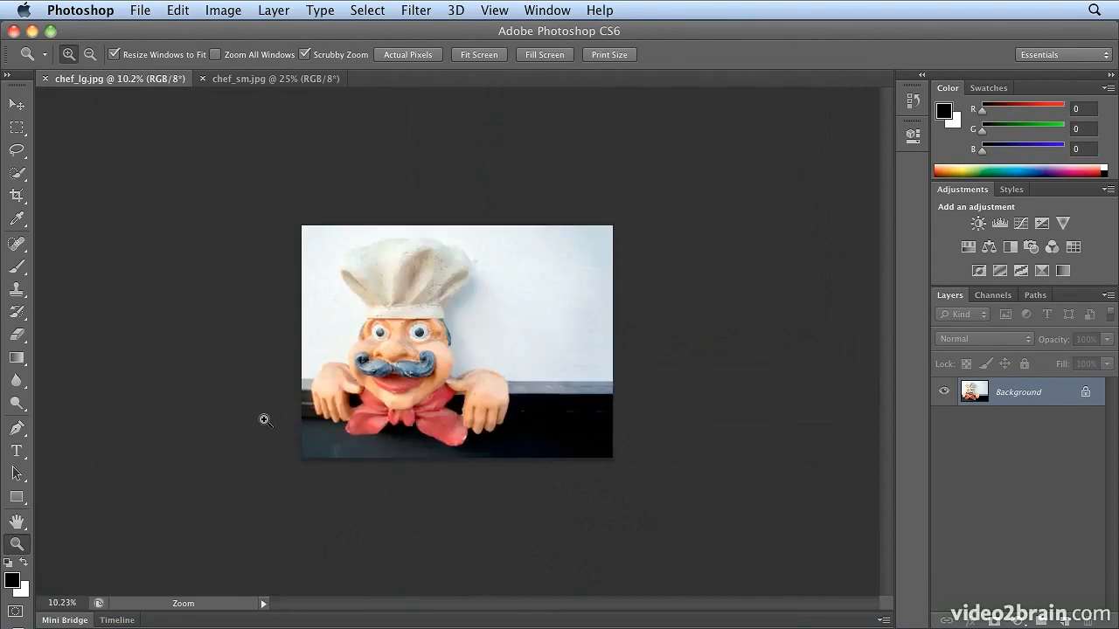
{"action": "left_click_drag", "start_coordinate": [401, 330], "coordinate": [332, 399]}
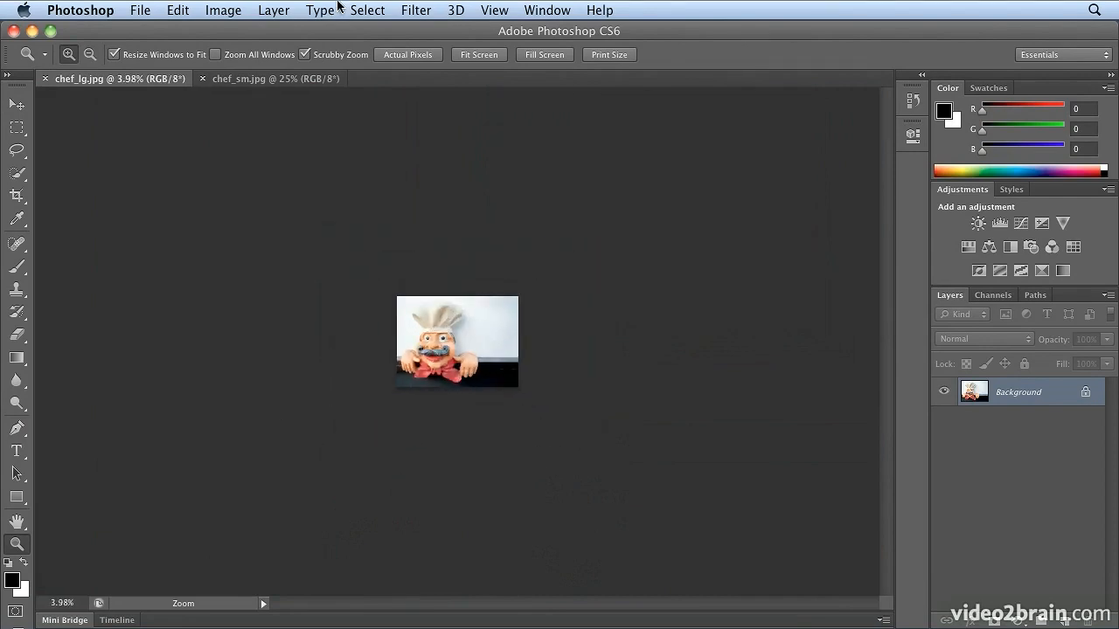
Disable Scrubby Zoom, return to the Move tool, and magnify the chef's nose and moustache to 100% by framing the face
{"action": "left_click", "coordinate": [337, 56]}
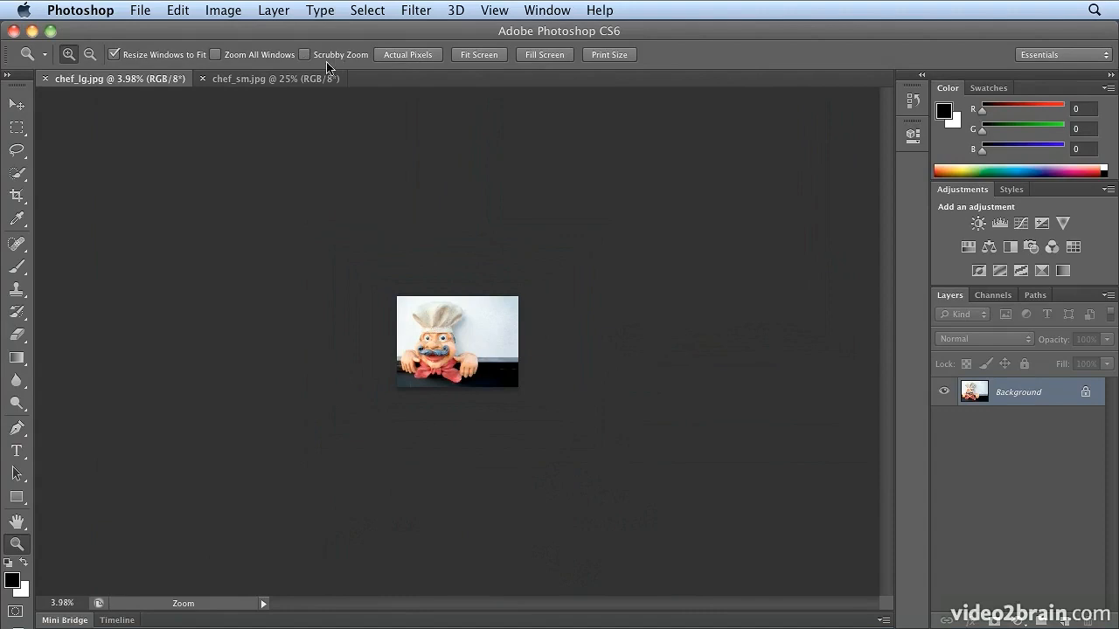
{"action": "left_click", "coordinate": [12, 110]}
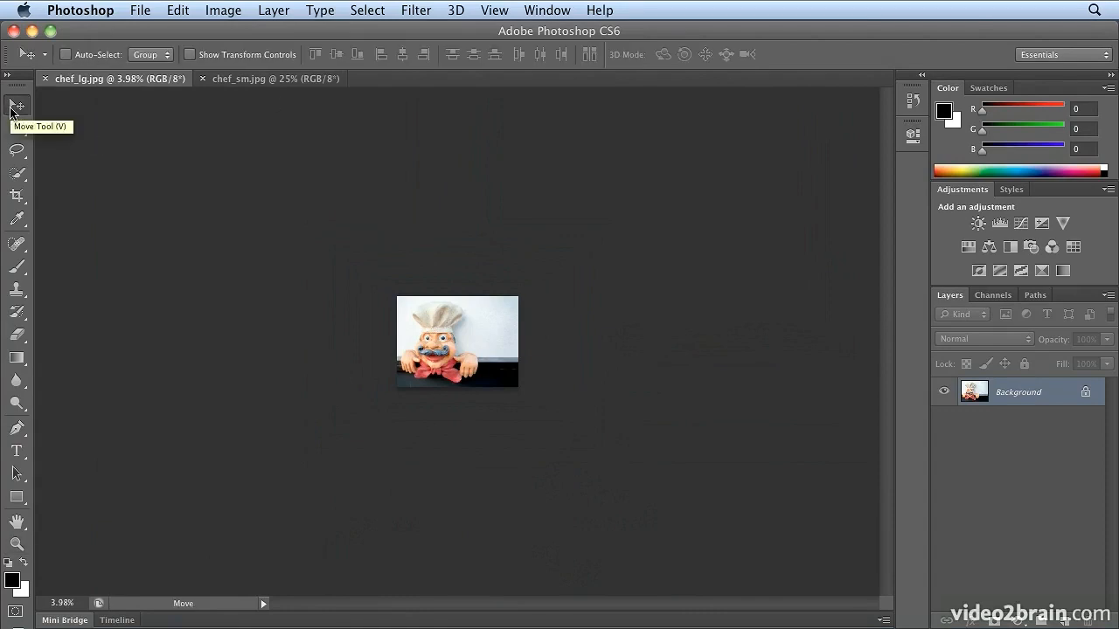
{"action": "left_click_drag", "start_coordinate": [386, 292], "coordinate": [474, 388]}
{"action": "left_click_drag", "start_coordinate": [219, 259], "coordinate": [410, 460]}
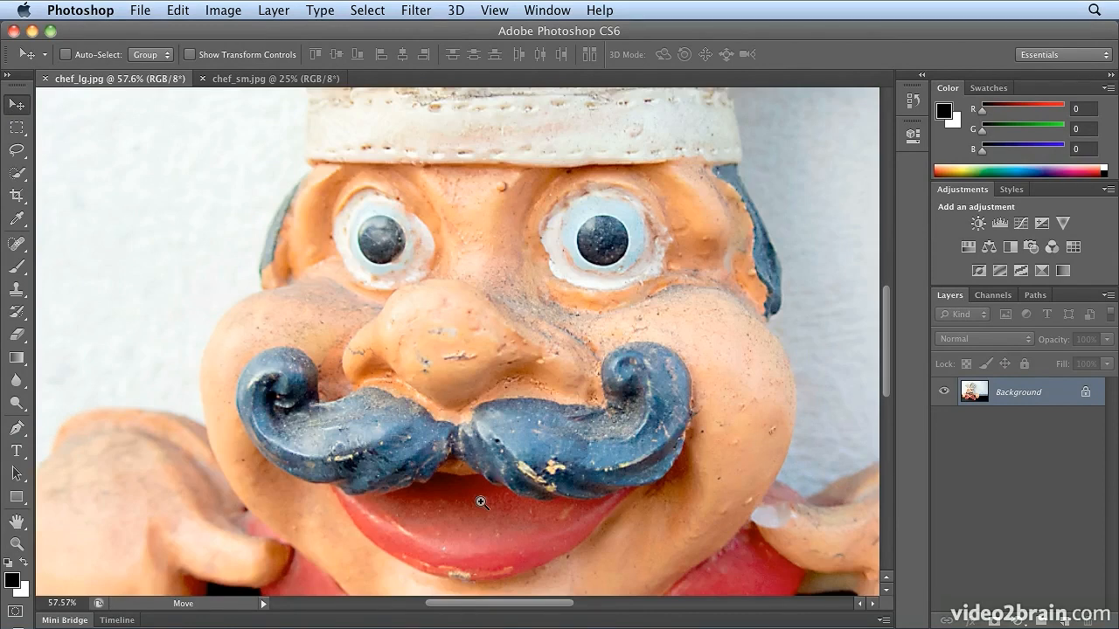
{"action": "left_click", "coordinate": [465, 403], "text": "super"}
{"action": "left_click", "coordinate": [464, 403], "text": "super"}
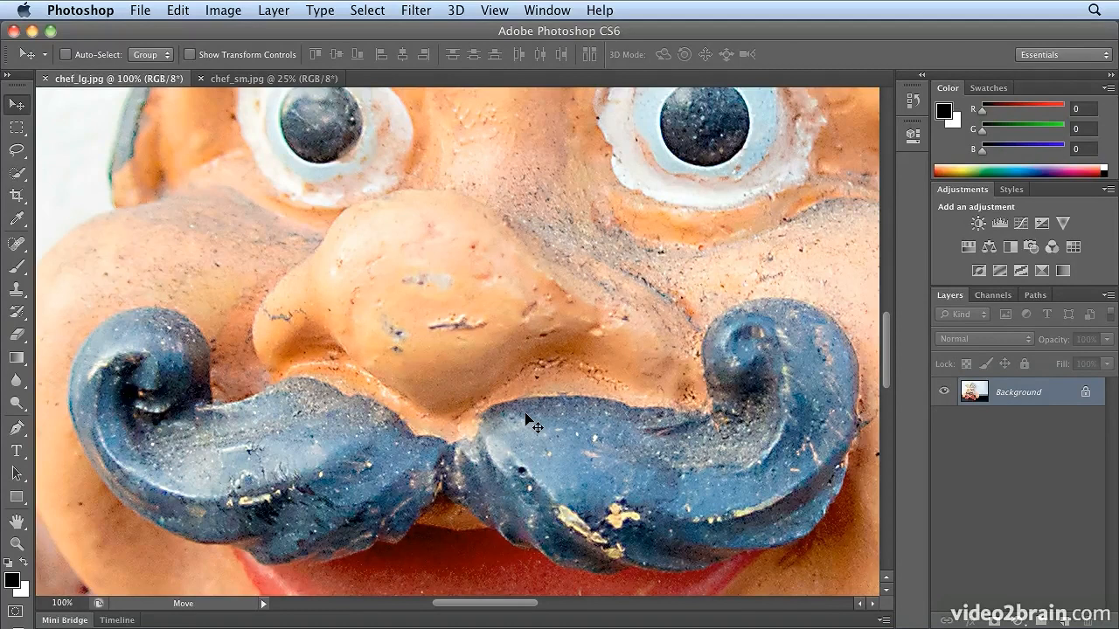
Pan around the chef's face at 100% to examine the moustache, cheek, eyes, hat band and mouth
{"action": "key", "text": "space"}
{"action": "left_click_drag", "start_coordinate": [469, 396], "coordinate": [69, 136]}
{"action": "key", "text": "space"}
{"action": "left_click_drag", "start_coordinate": [138, 370], "coordinate": [323, 320]}
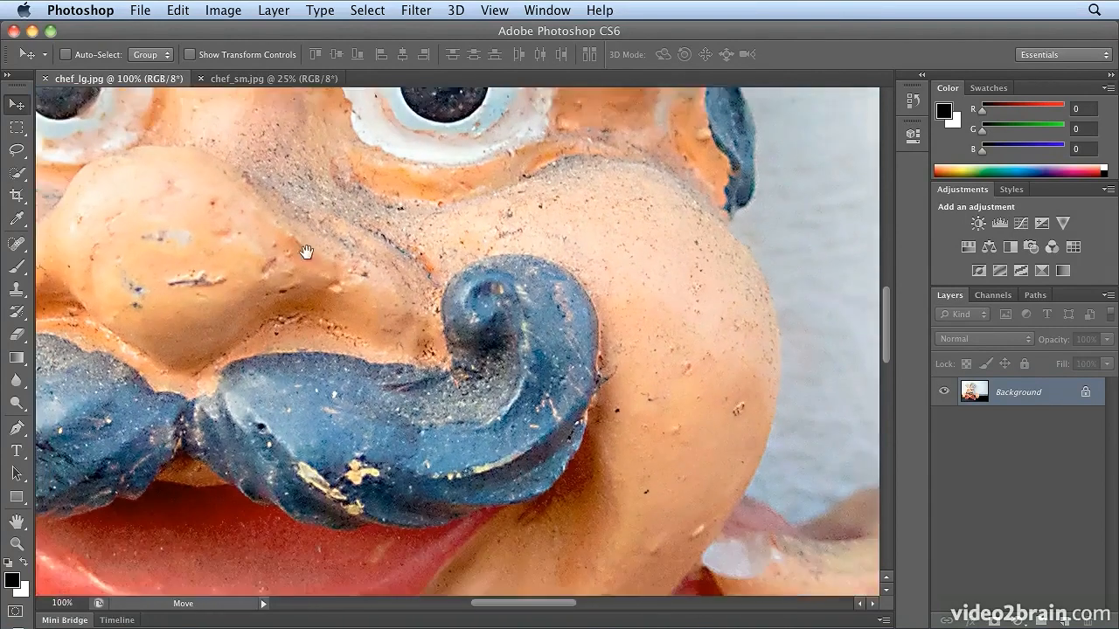
{"action": "left_click_drag", "start_coordinate": [324, 260], "coordinate": [428, 540]}
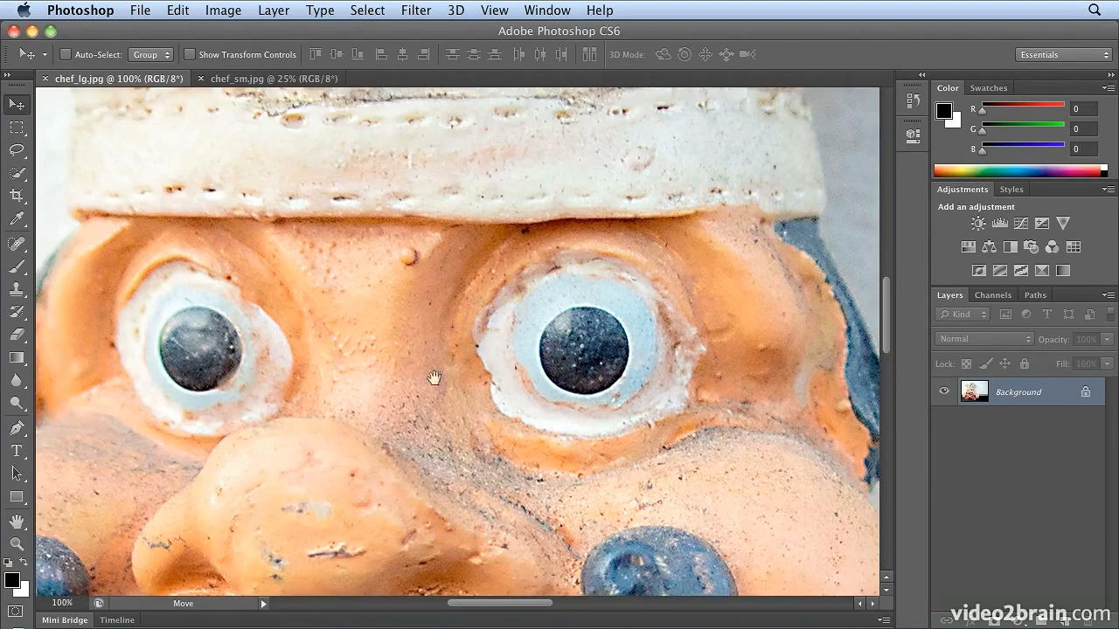
{"action": "left_click_drag", "start_coordinate": [423, 211], "coordinate": [460, 486]}
{"action": "left_click_drag", "start_coordinate": [560, 530], "coordinate": [651, 187]}
{"action": "left_click_drag", "start_coordinate": [690, 455], "coordinate": [710, 234]}
{"action": "left_click_drag", "start_coordinate": [292, 393], "coordinate": [512, 279]}
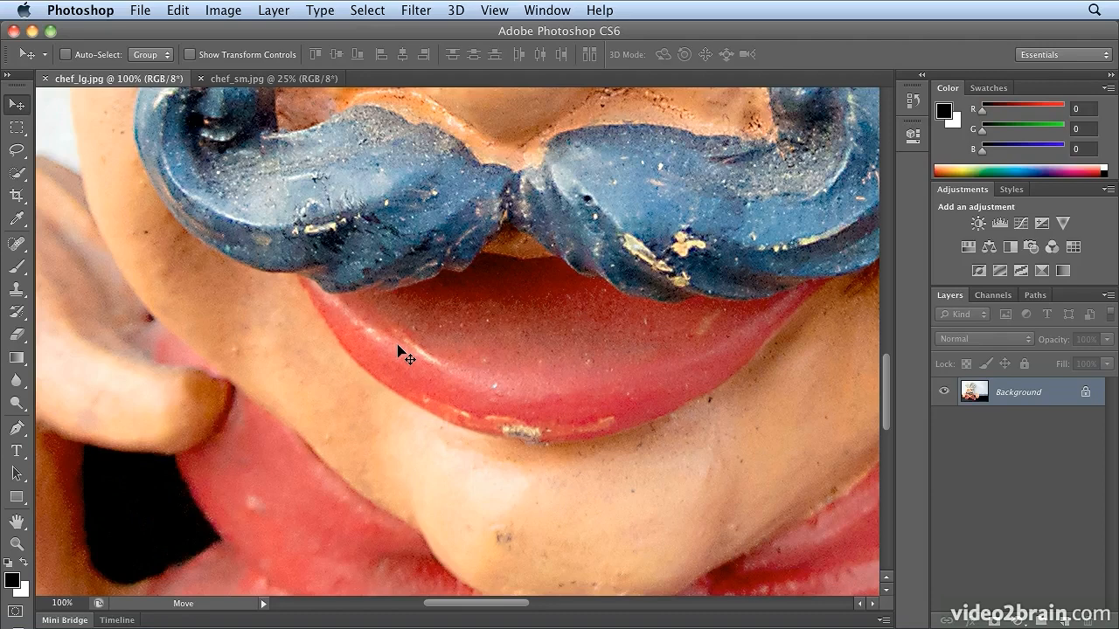
Switch the marquee group to Elliptical Marquee, and cycle through the lasso variants back to the standard Lasso
{"action": "key", "text": "m"}
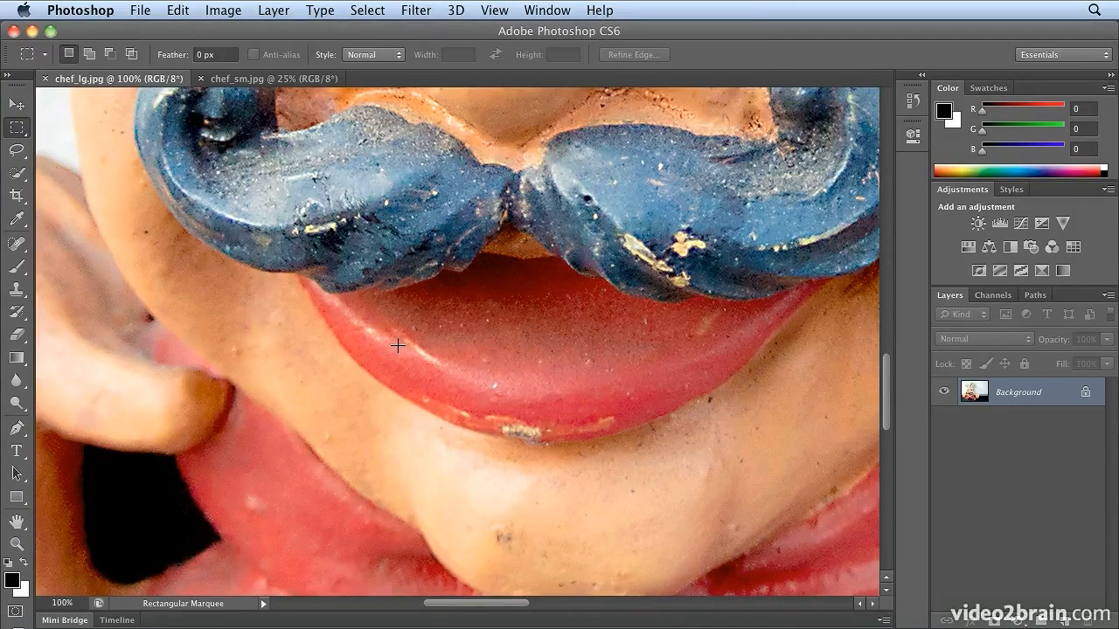
{"action": "key", "text": "shift+m"}
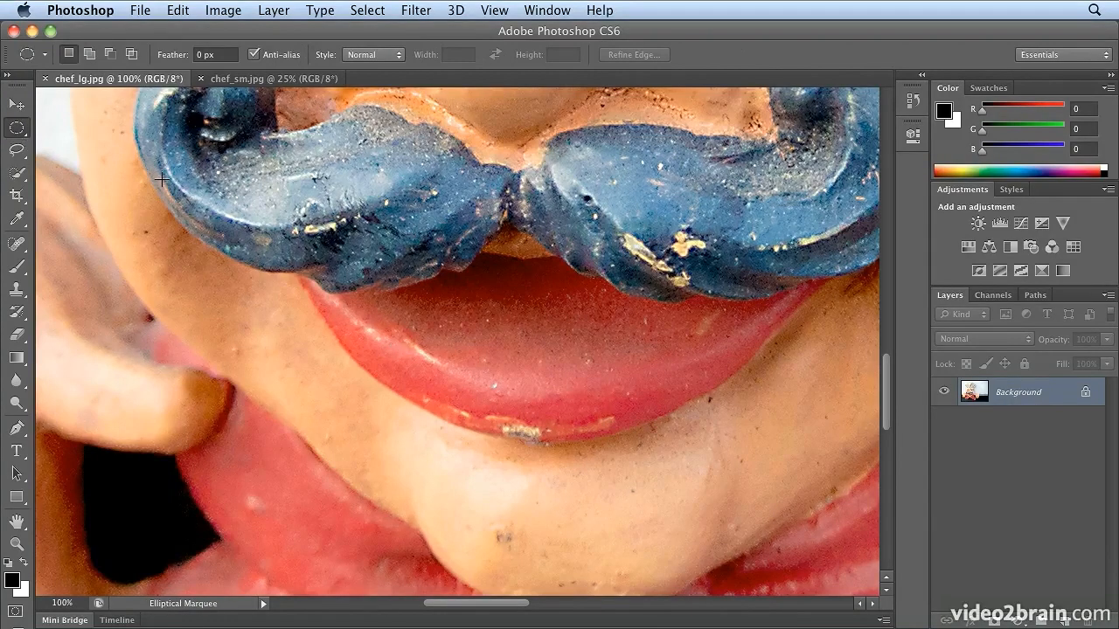
{"action": "key", "text": "l"}
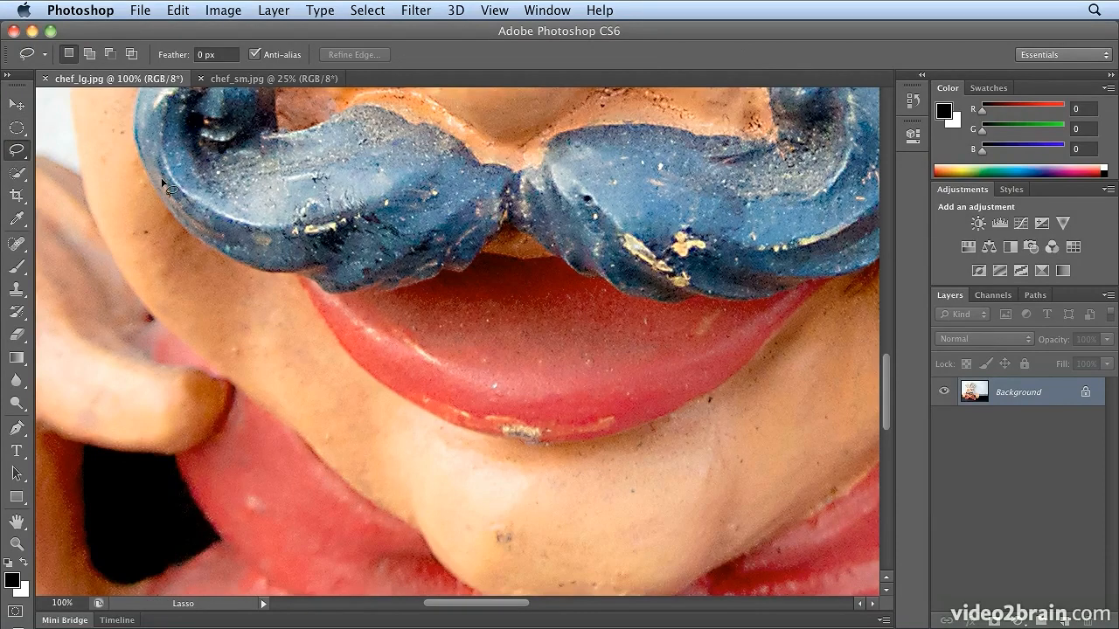
{"action": "key", "text": "shift+l"}
{"action": "key", "text": "shift+l"}
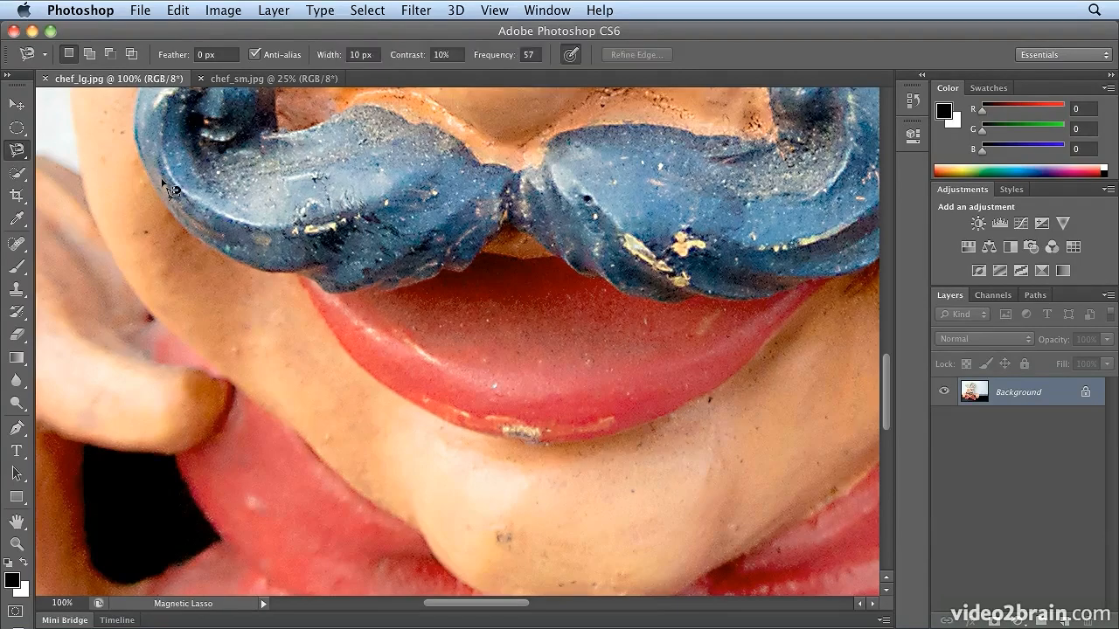
{"action": "key", "text": "shift+l"}
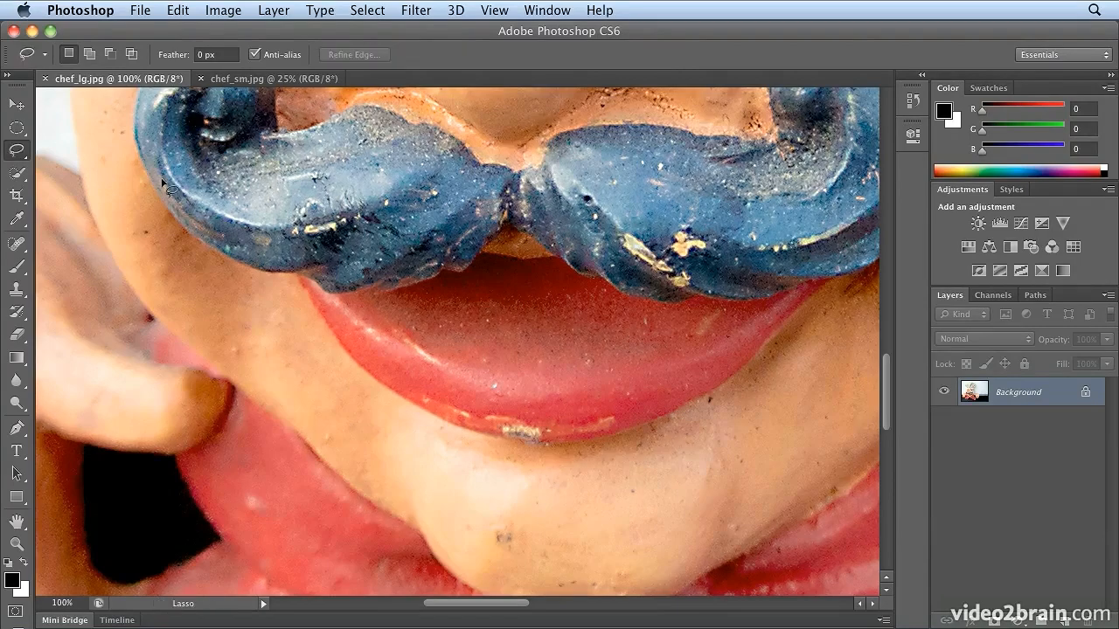
Activate the Crop tool and cycle through Perspective Crop, Slice and Slice Select back to Crop
{"action": "left_click", "coordinate": [7, 203]}
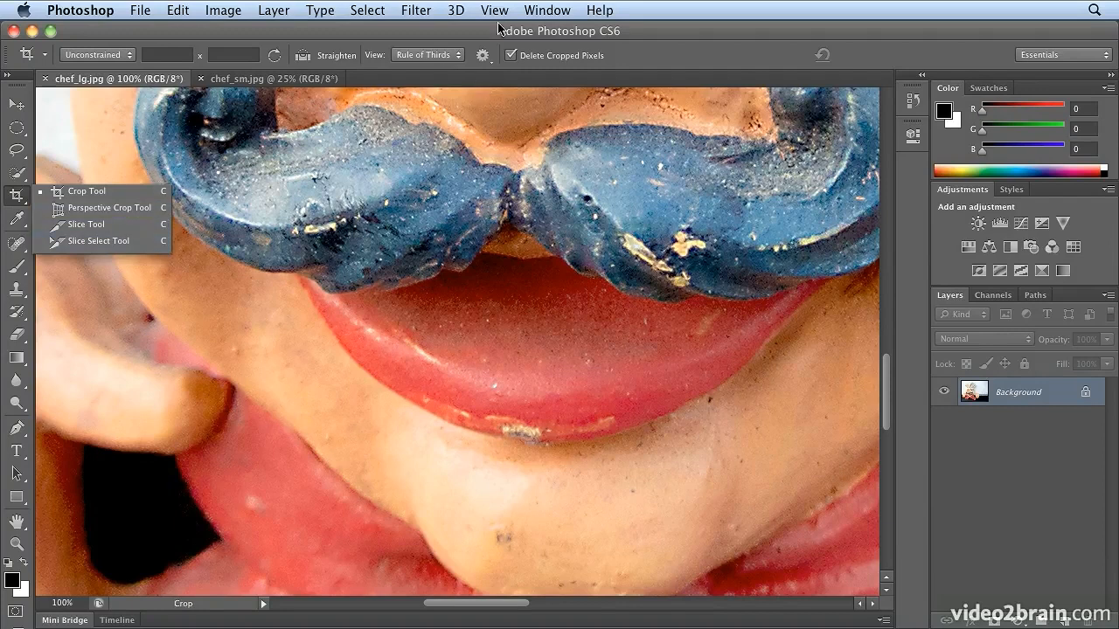
{"action": "left_click", "coordinate": [642, 29]}
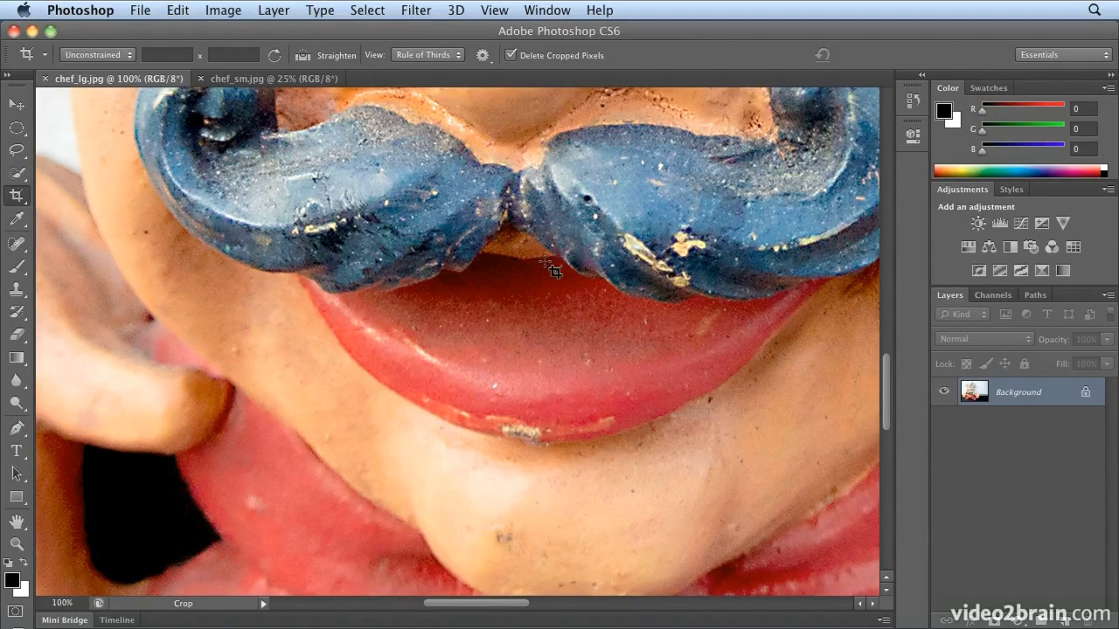
{"action": "key", "text": "shift+c"}
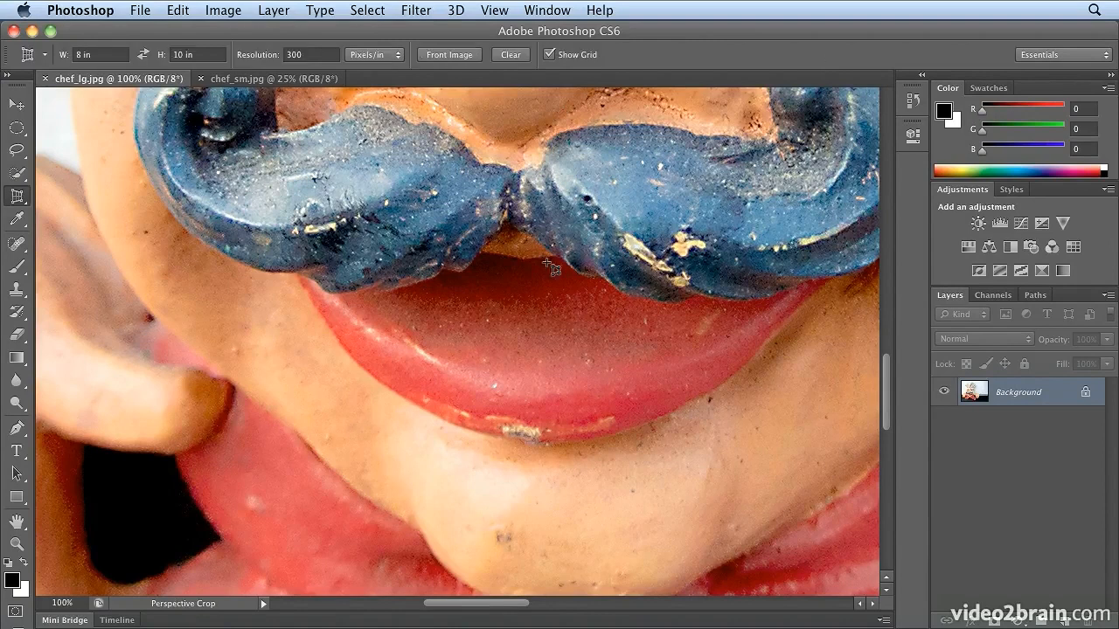
{"action": "key", "text": "shift+c"}
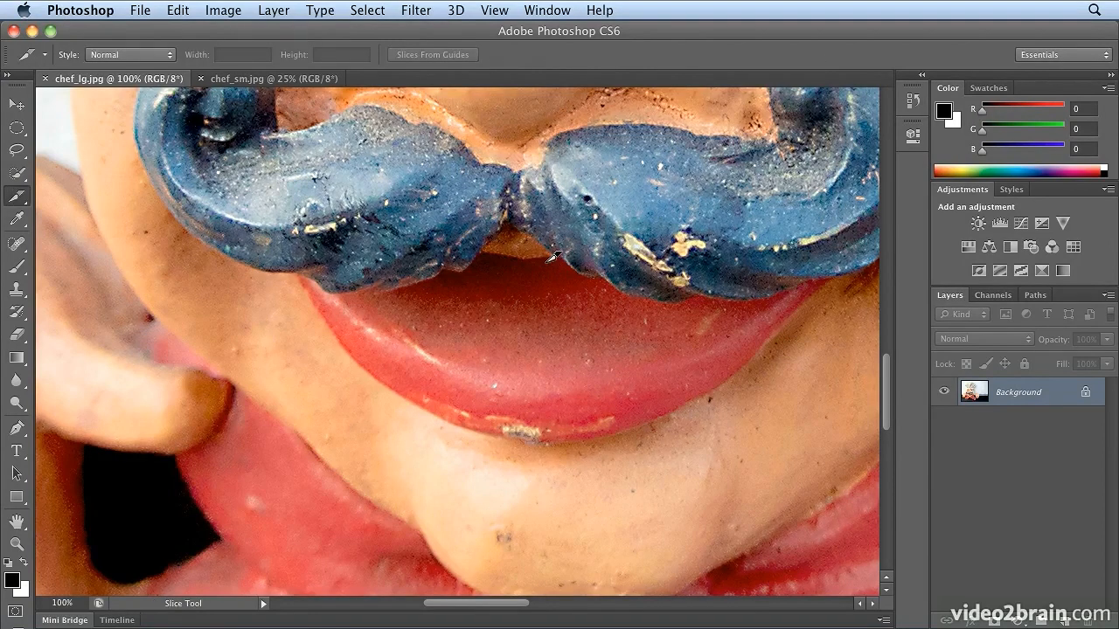
{"action": "key", "text": "shift+c"}
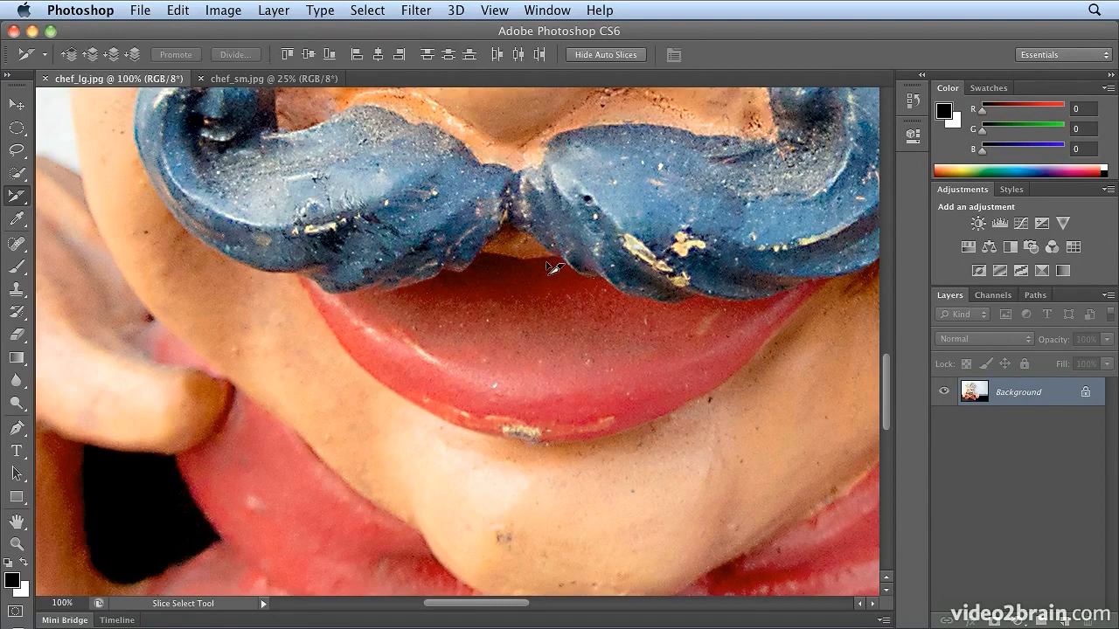
{"action": "key", "text": "shift+c"}
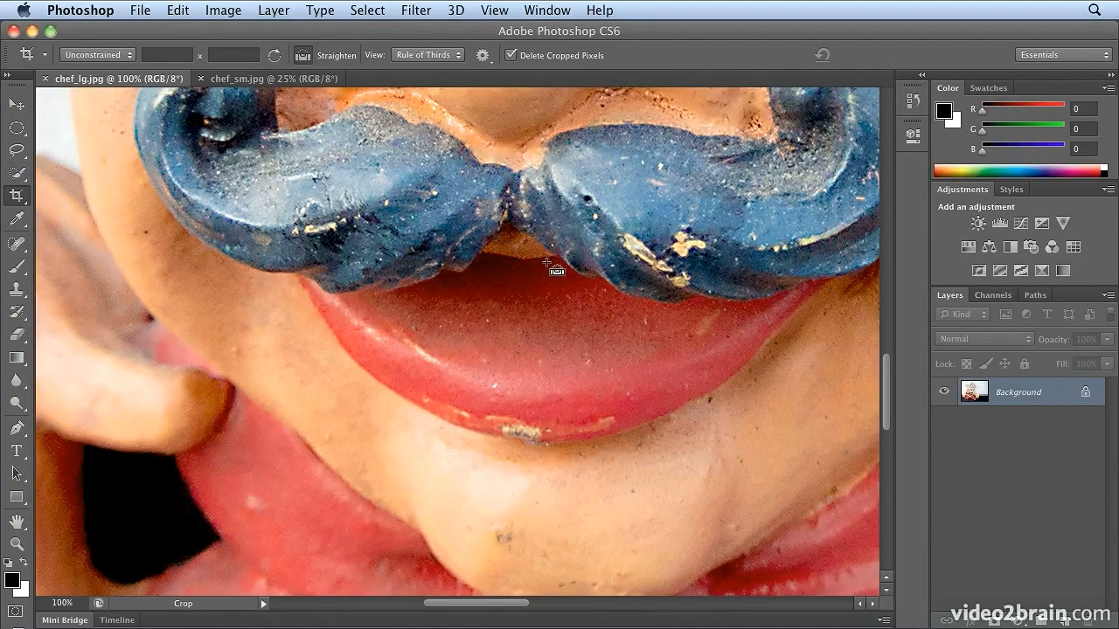
Fit the whole image on screen and hide the slice overlay
{"action": "key", "text": "super+0"}
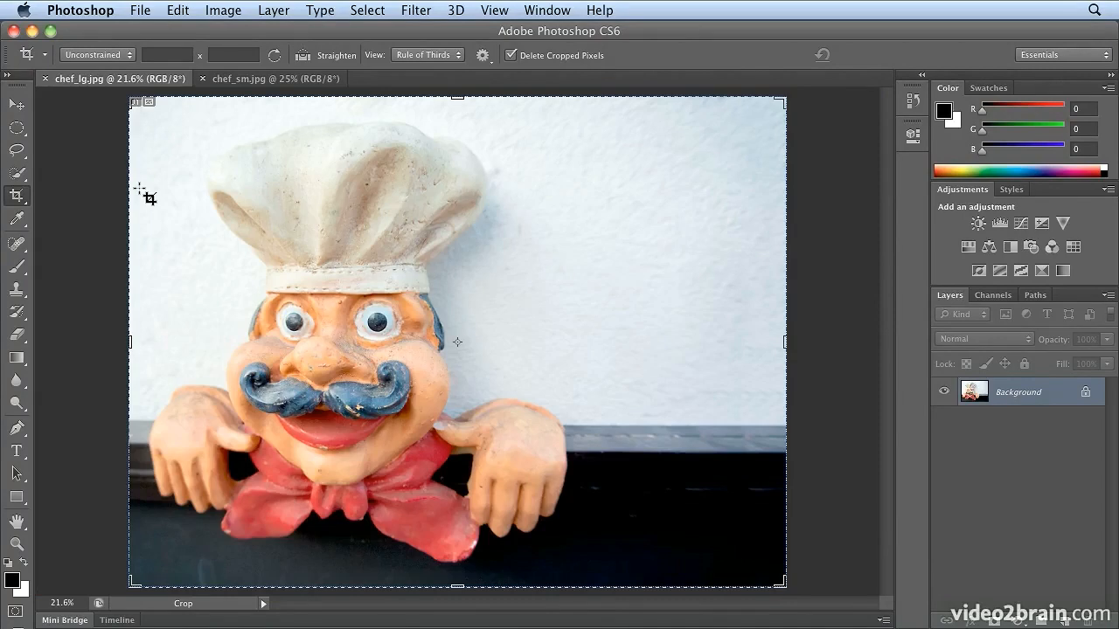
{"action": "left_click", "coordinate": [496, 9]}
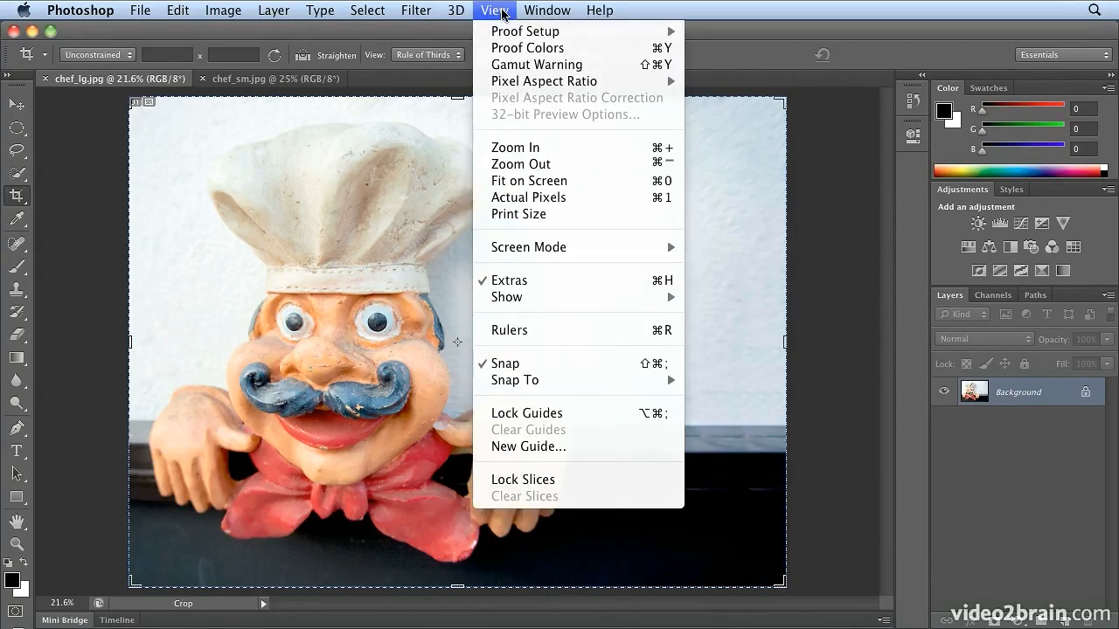
{"action": "mouse_move", "coordinate": [549, 298]}
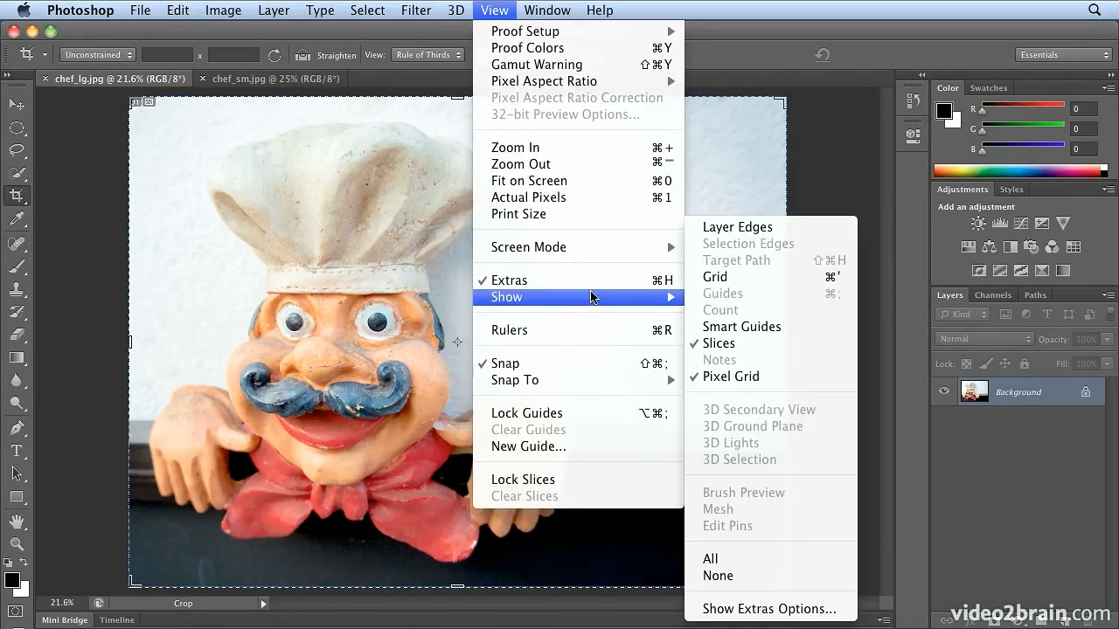
{"action": "left_click", "coordinate": [830, 346]}
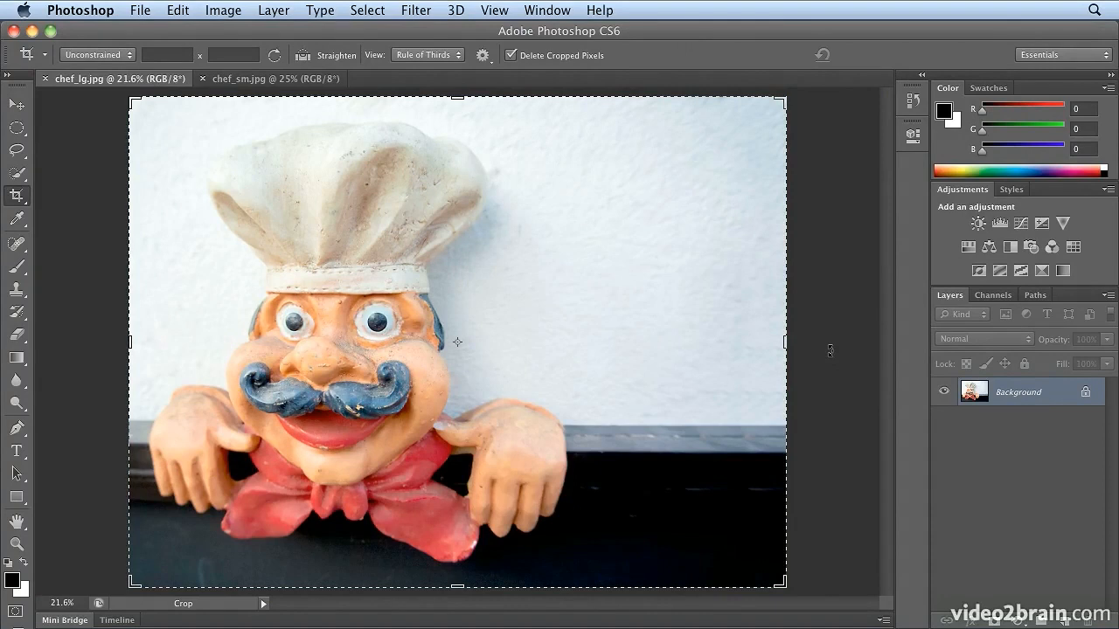
Zoom in between the chef's eyes to about 327% by framing the area, and activate the Hand tool
{"action": "left_click_drag", "start_coordinate": [261, 257], "coordinate": [456, 383]}
{"action": "left_click_drag", "start_coordinate": [227, 289], "coordinate": [358, 428]}
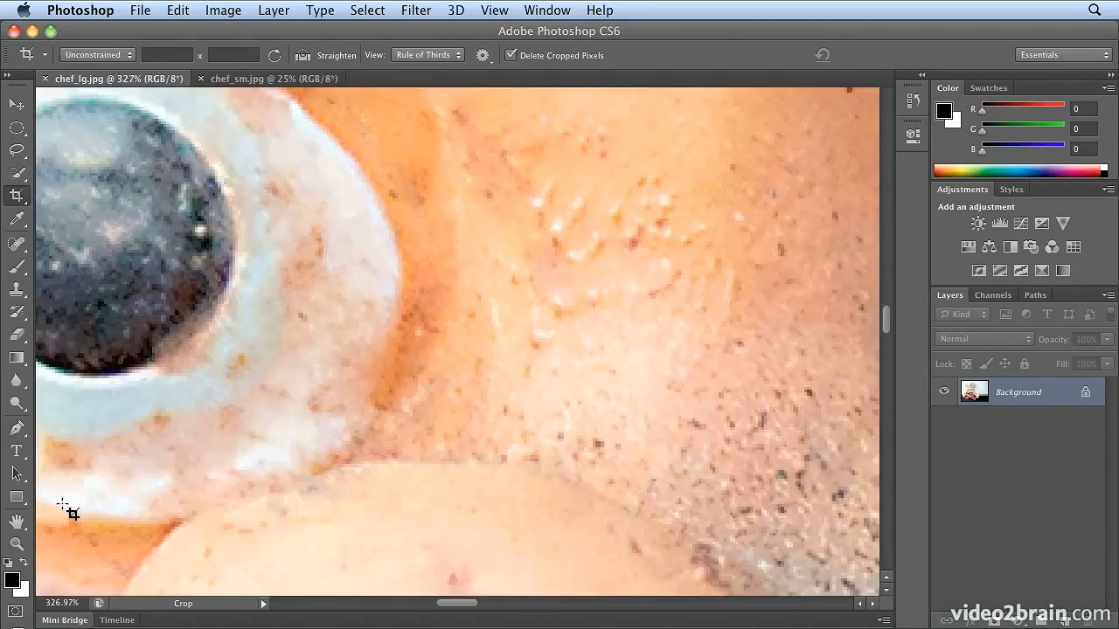
{"action": "left_click", "coordinate": [13, 524]}
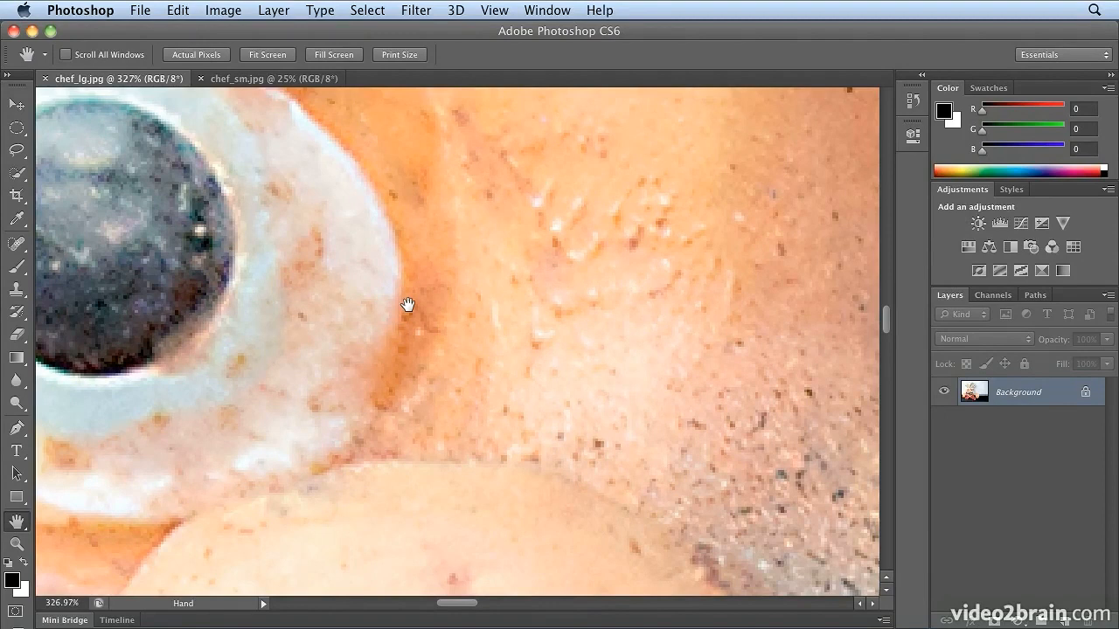
Pan around the magnified image at about 327% to examine the chef's face, hand and bow tie details
{"action": "left_click_drag", "start_coordinate": [407, 304], "coordinate": [243, 442]}
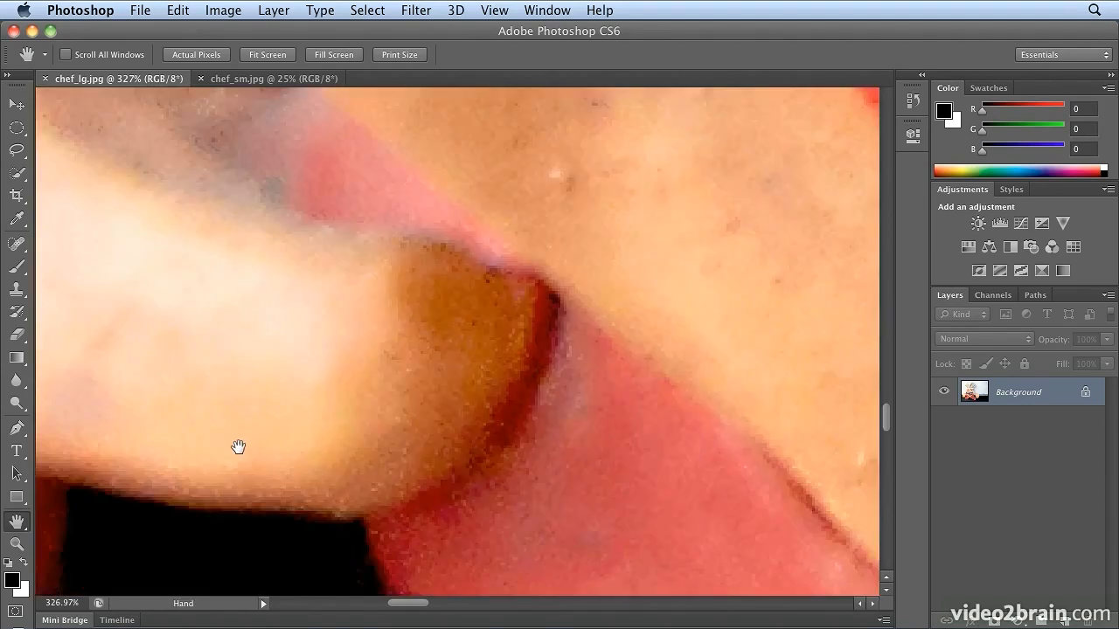
{"action": "left_click_drag", "start_coordinate": [238, 446], "coordinate": [302, 372]}
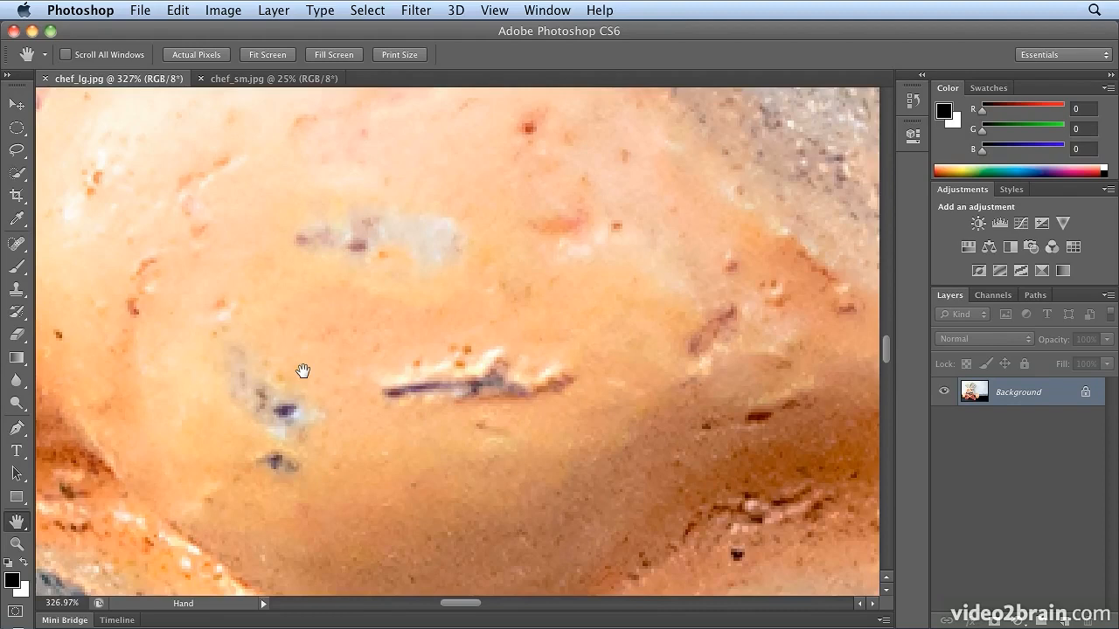
{"action": "left_click_drag", "start_coordinate": [303, 371], "coordinate": [321, 282]}
{"action": "left_click_drag", "start_coordinate": [339, 423], "coordinate": [428, 439]}
{"action": "left_click_drag", "start_coordinate": [307, 459], "coordinate": [230, 456]}
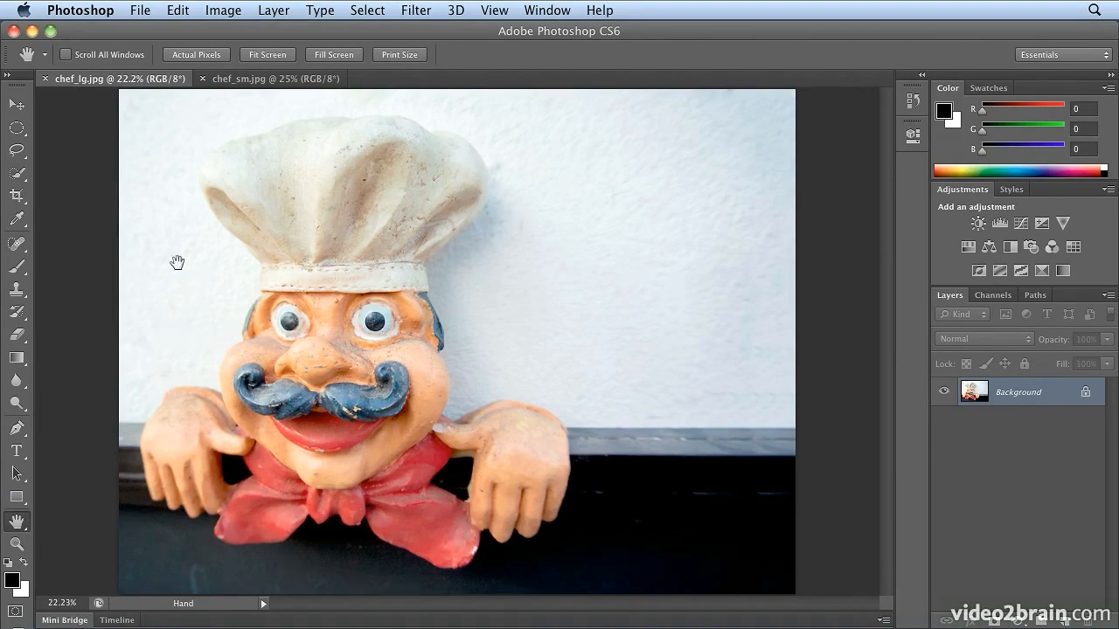
Add a horizontal text layer reading "Chef Tony" on the white wall beside the chef's face, and activate the Move tool
{"action": "left_click", "coordinate": [17, 451]}
{"action": "left_click", "coordinate": [179, 331]}
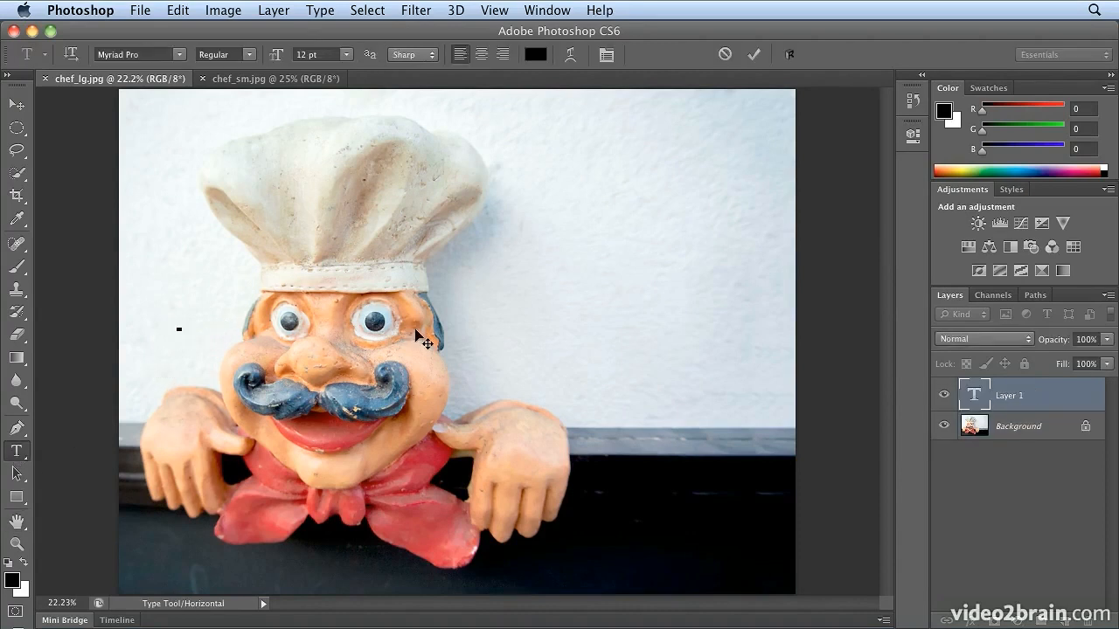
{"action": "type", "text": "Chef Tony"}
{"action": "left_click", "coordinate": [16, 105]}
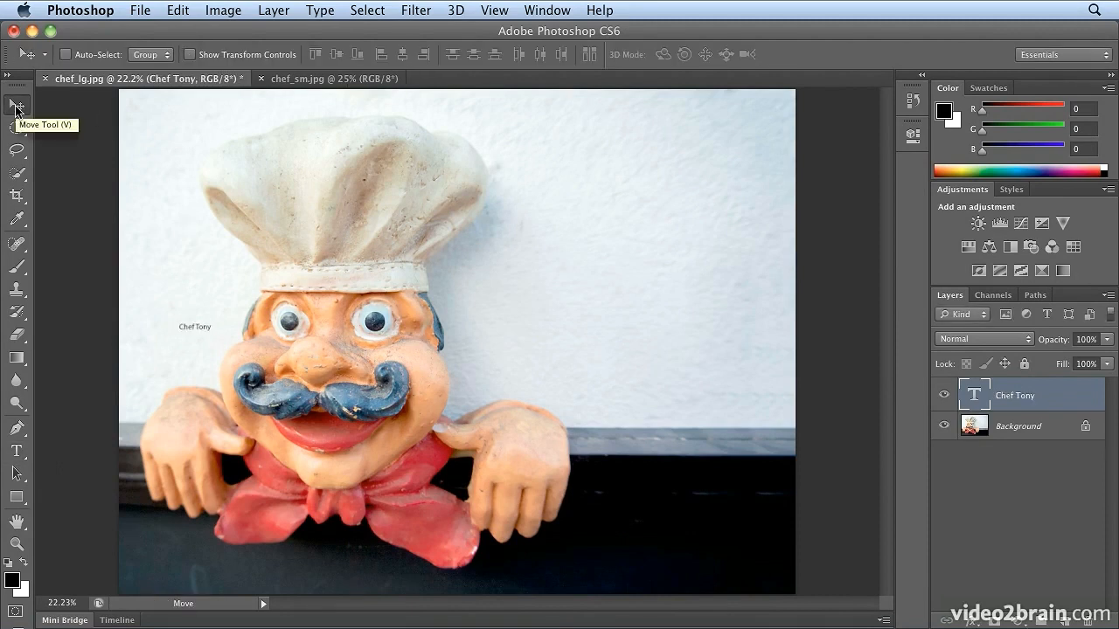
Rotate the "Chef Tony" text layer 90° counterclockwise
{"action": "left_click", "coordinate": [181, 8]}
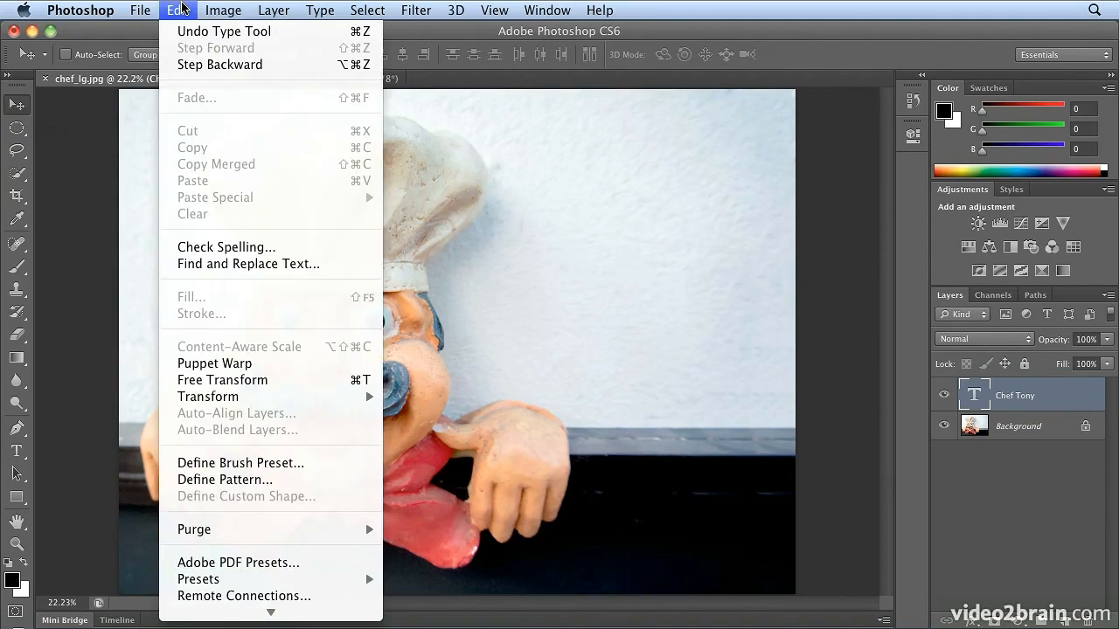
{"action": "mouse_move", "coordinate": [248, 398]}
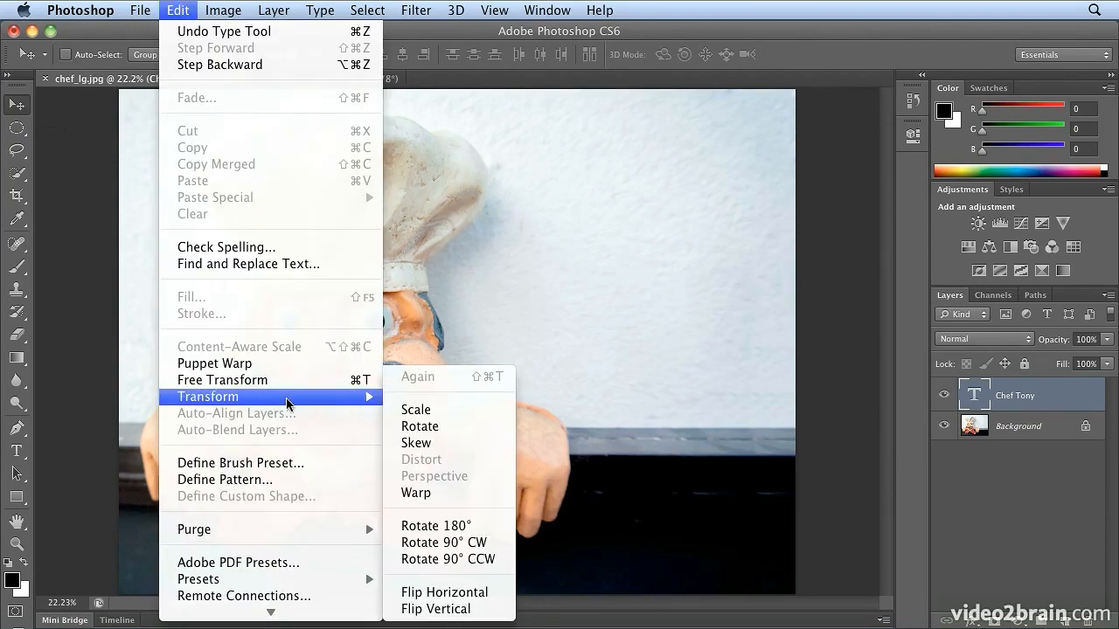
{"action": "left_click", "coordinate": [483, 558]}
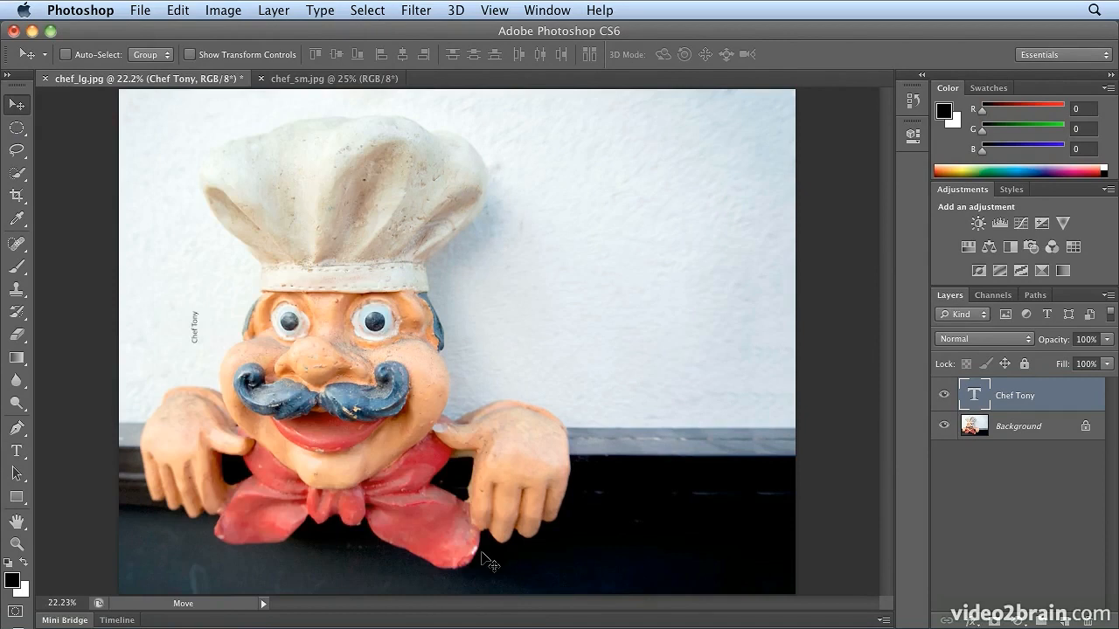
Switch the Hand group to the Rotate View tool and rotate the canvas view to 90°
{"action": "left_click", "coordinate": [17, 521]}
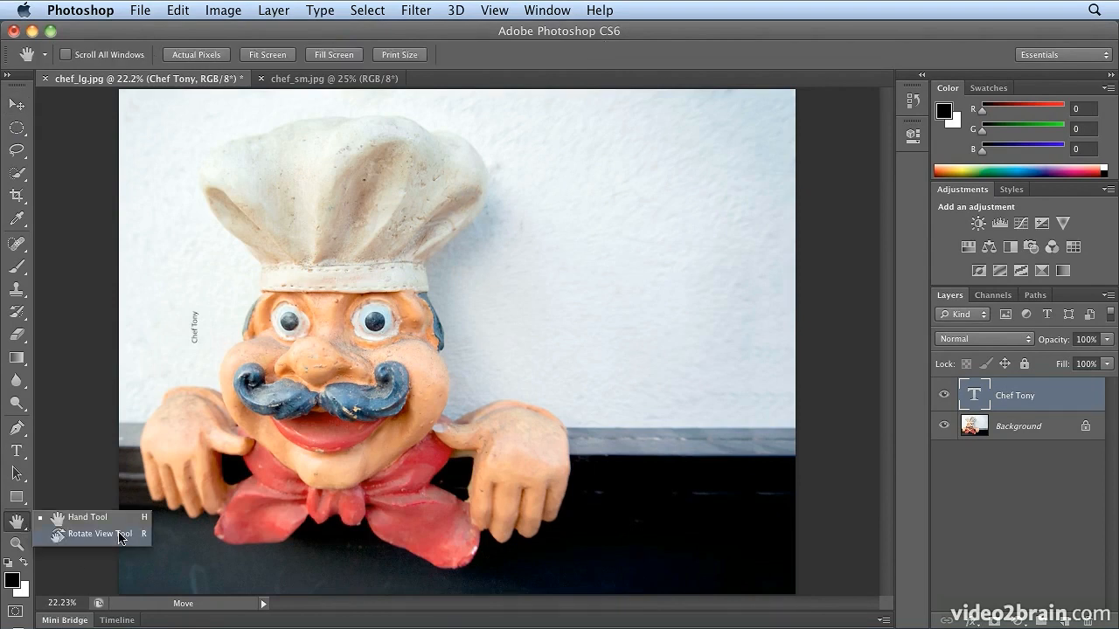
{"action": "left_click", "coordinate": [120, 537]}
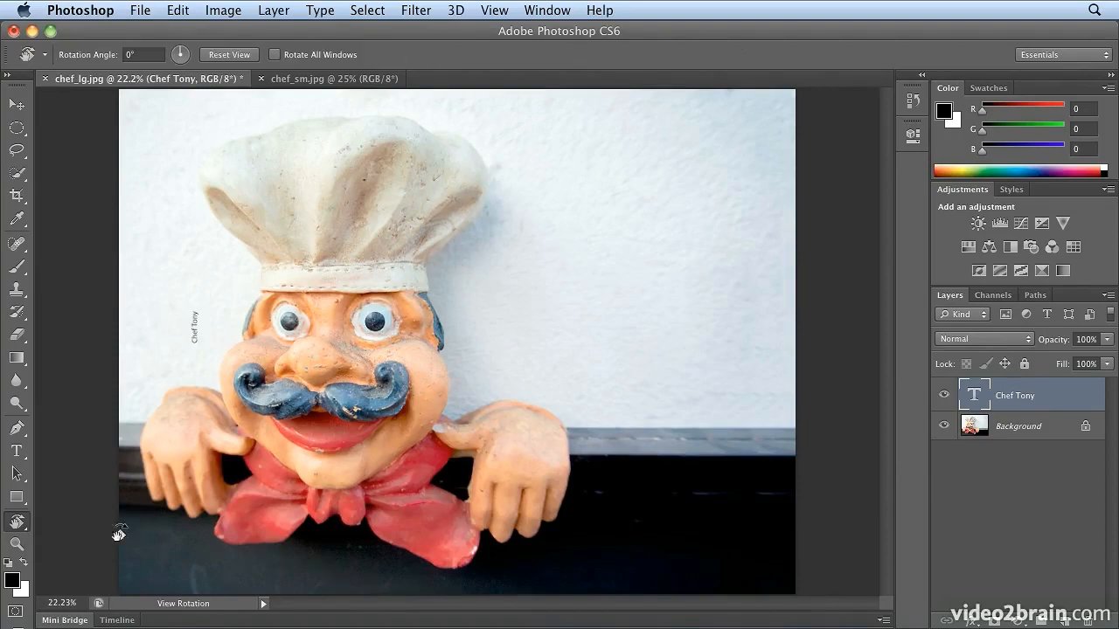
{"action": "left_click_drag", "start_coordinate": [254, 278], "coordinate": [501, 447]}
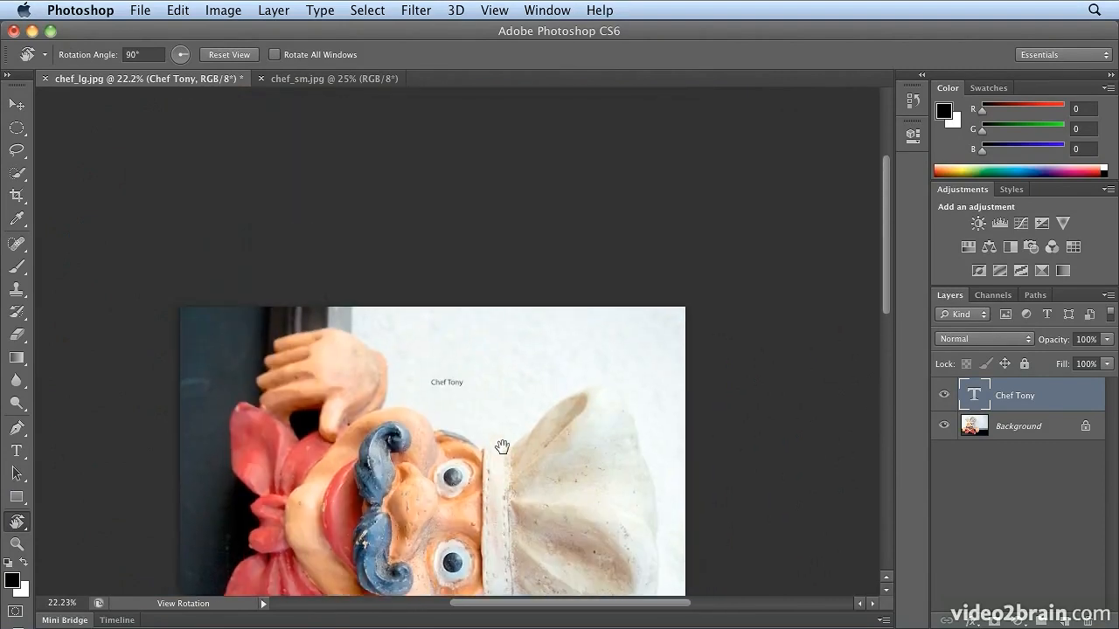
Replace the word "Tony" with "Bob" in the text while working in the rotated view at 100% zoom
{"action": "left_click_drag", "start_coordinate": [561, 403], "coordinate": [477, 462]}
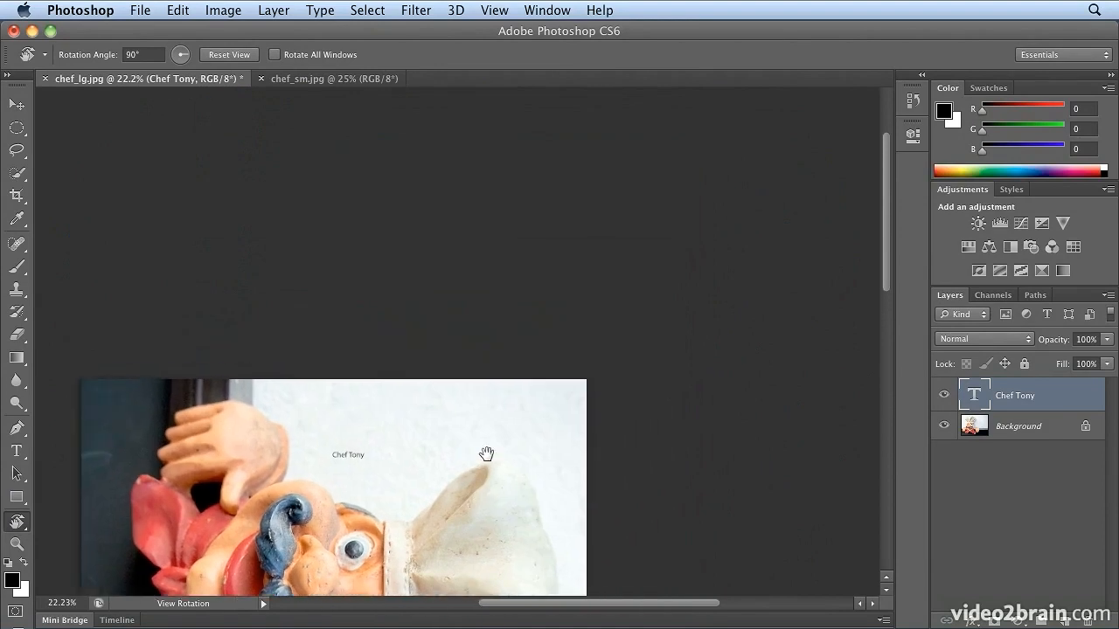
{"action": "key", "text": "super+plus"}
{"action": "key", "text": "super+plus"}
{"action": "key", "text": "super+plus"}
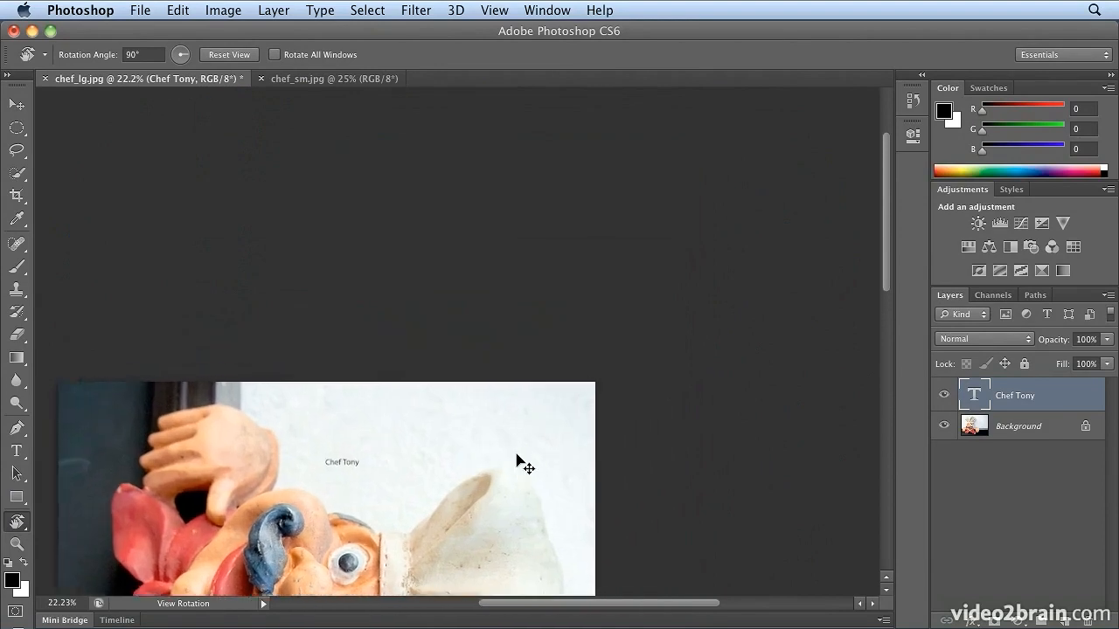
{"action": "left_click_drag", "start_coordinate": [512, 472], "coordinate": [590, 241]}
{"action": "key", "text": "super+plus"}
{"action": "key", "text": "super+plus"}
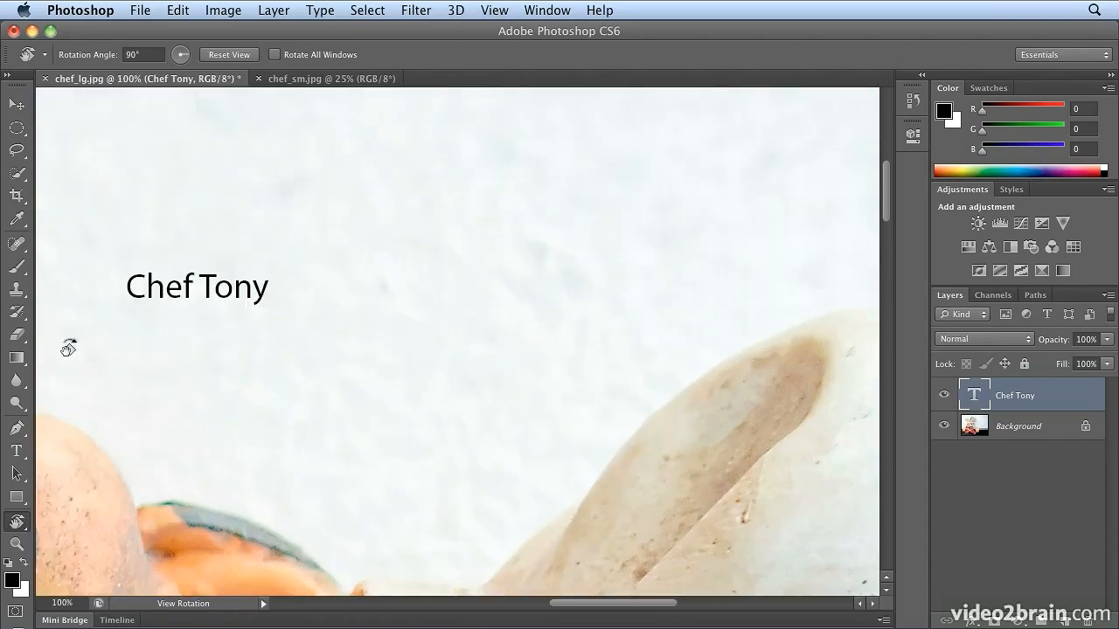
{"action": "left_click", "coordinate": [16, 451]}
{"action": "left_click", "coordinate": [131, 286]}
{"action": "triple_click", "coordinate": [136, 281]}
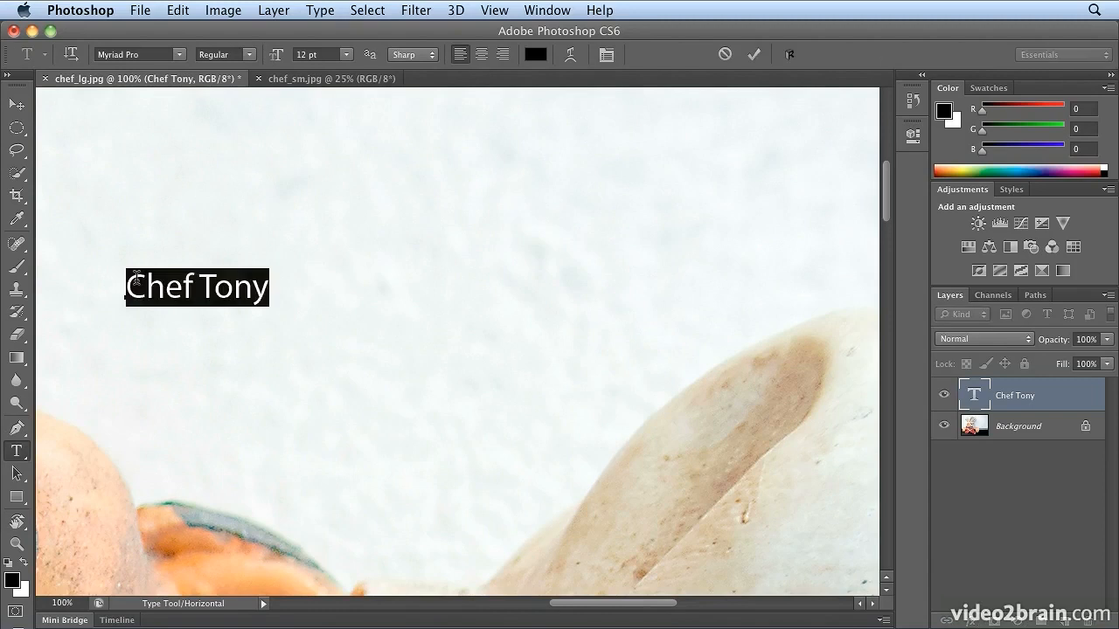
{"action": "double_click", "coordinate": [235, 282]}
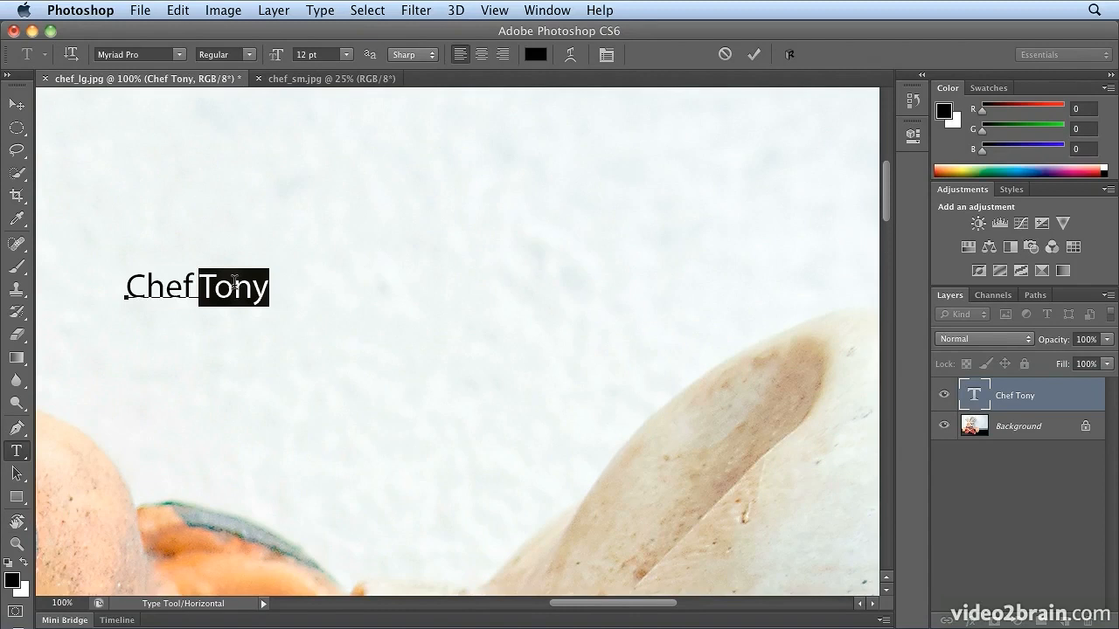
{"action": "type", "text": "Bob"}
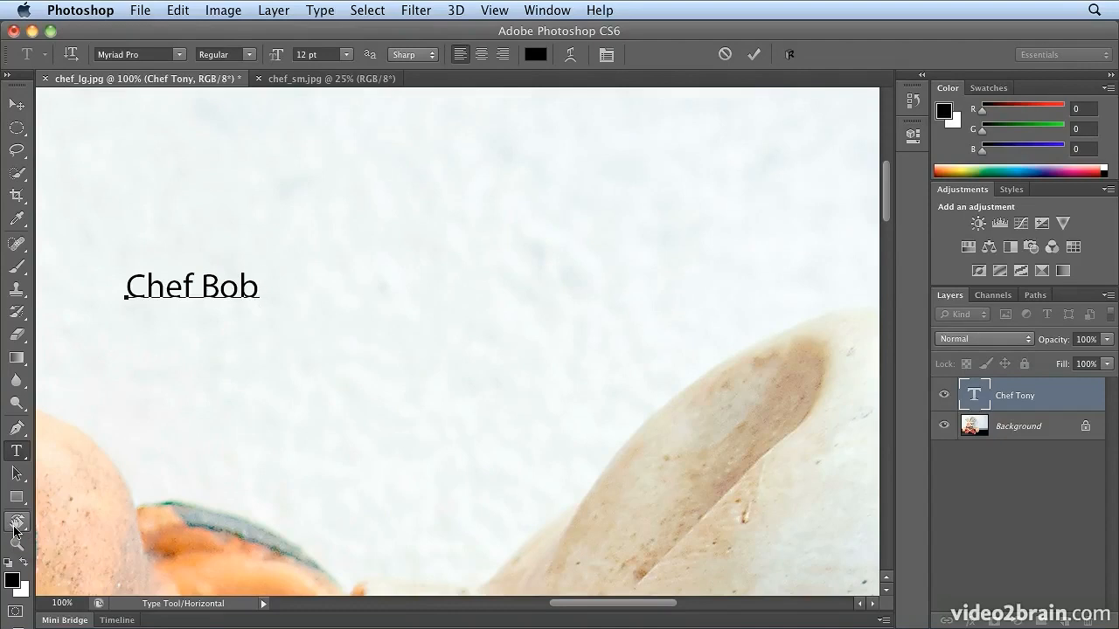
Reset the view rotation to 0° and move the "Chef Bob" text down next to the chef's cheek
{"action": "left_click", "coordinate": [15, 524]}
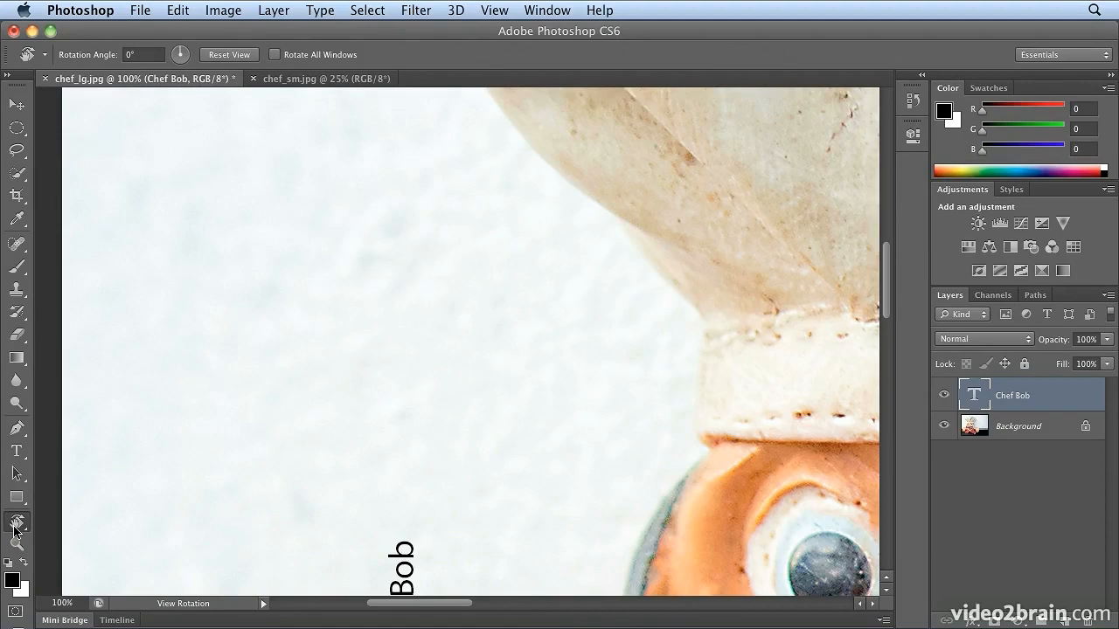
{"action": "key", "text": "super+0"}
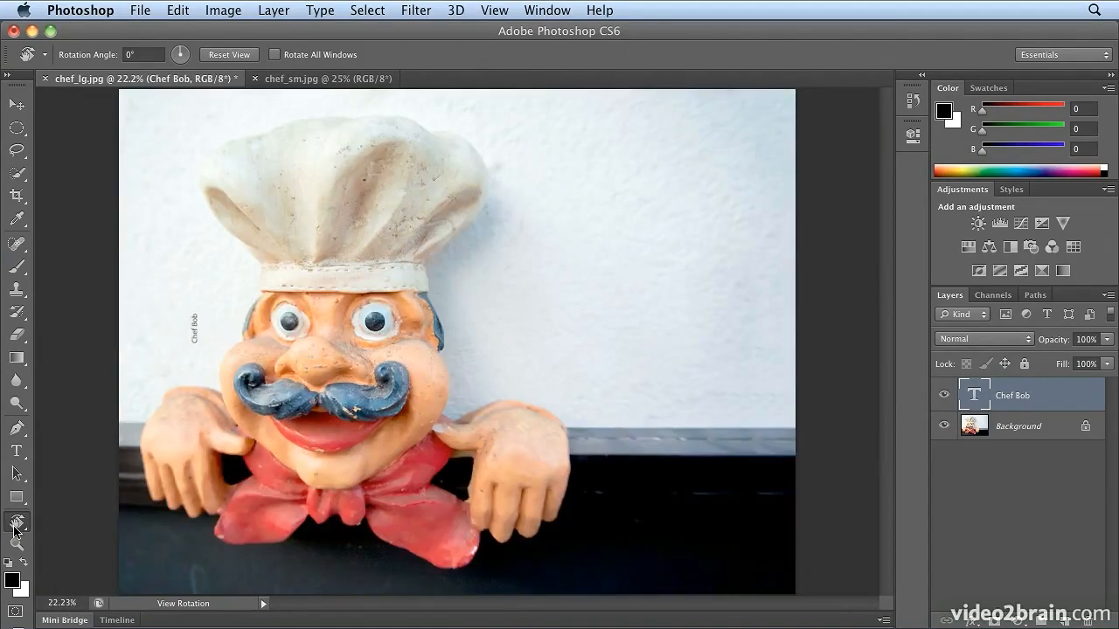
{"action": "left_click", "coordinate": [16, 104]}
{"action": "left_click_drag", "start_coordinate": [195, 337], "coordinate": [213, 384]}
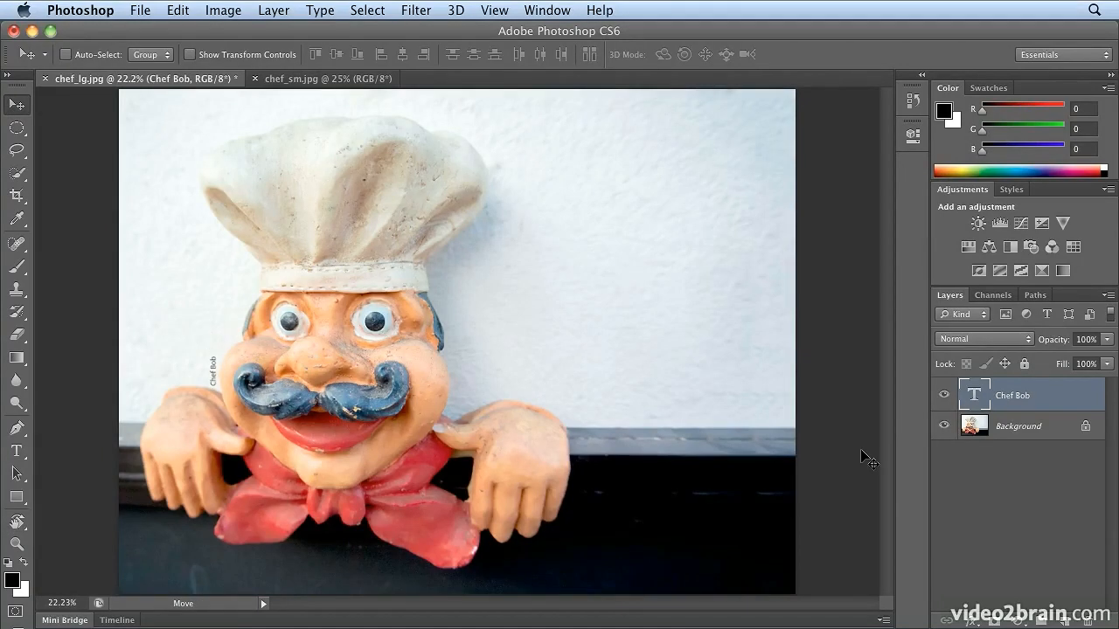
Select the entire "Chef Bob" text with the Type tool and set its font size to 72 pt
{"action": "key", "text": "t"}
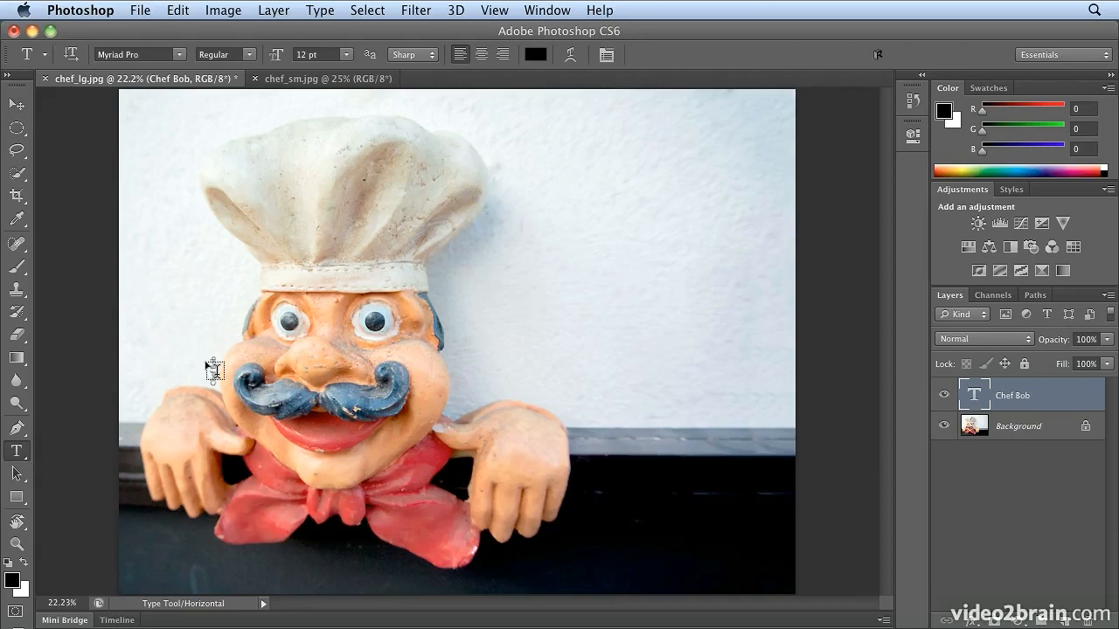
{"action": "double_click", "coordinate": [212, 360]}
{"action": "triple_click", "coordinate": [211, 358]}
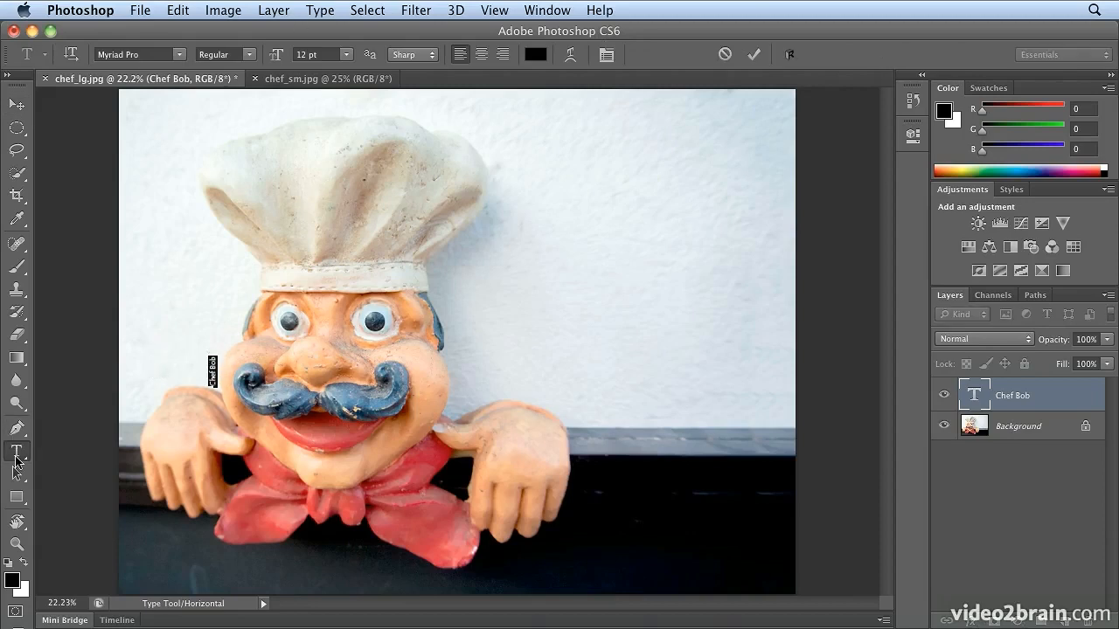
{"action": "left_click", "coordinate": [346, 55]}
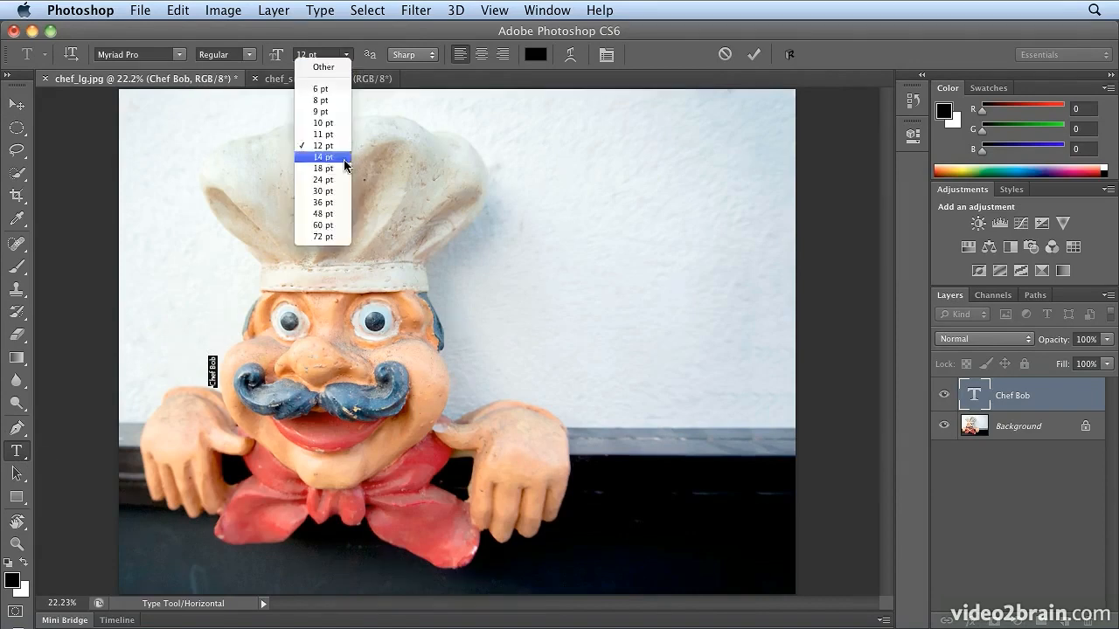
{"action": "left_click", "coordinate": [339, 236]}
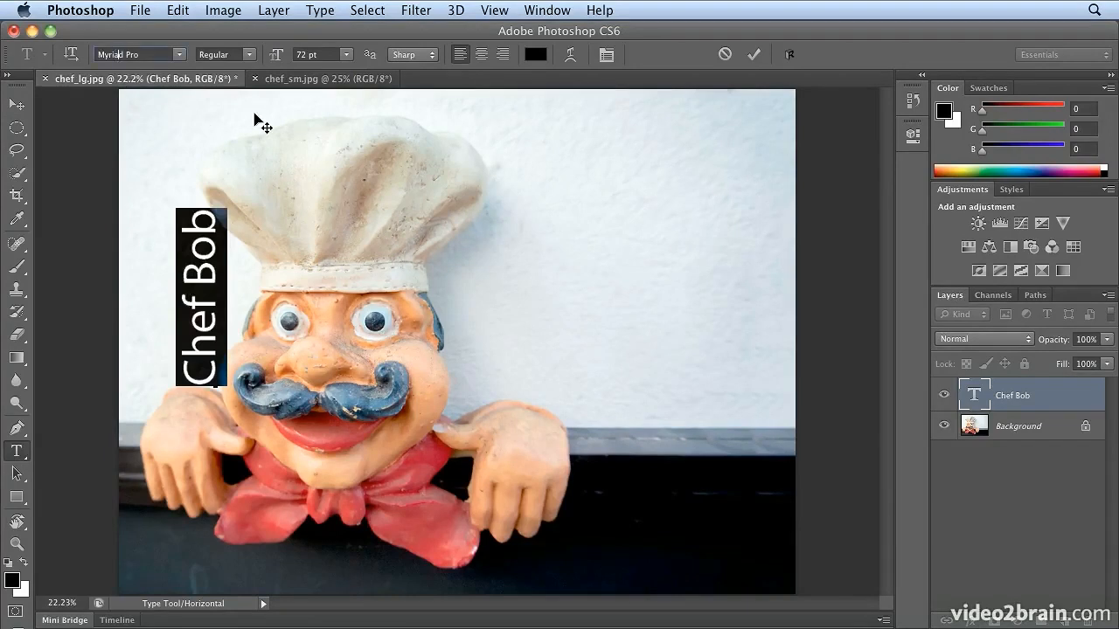
Preview the available fonts one after another on the selected "Chef Bob" text and set its font to Arial Rounded
{"action": "key", "text": "Up"}
{"action": "key", "text": "Up"}
{"action": "key", "text": "Up"}
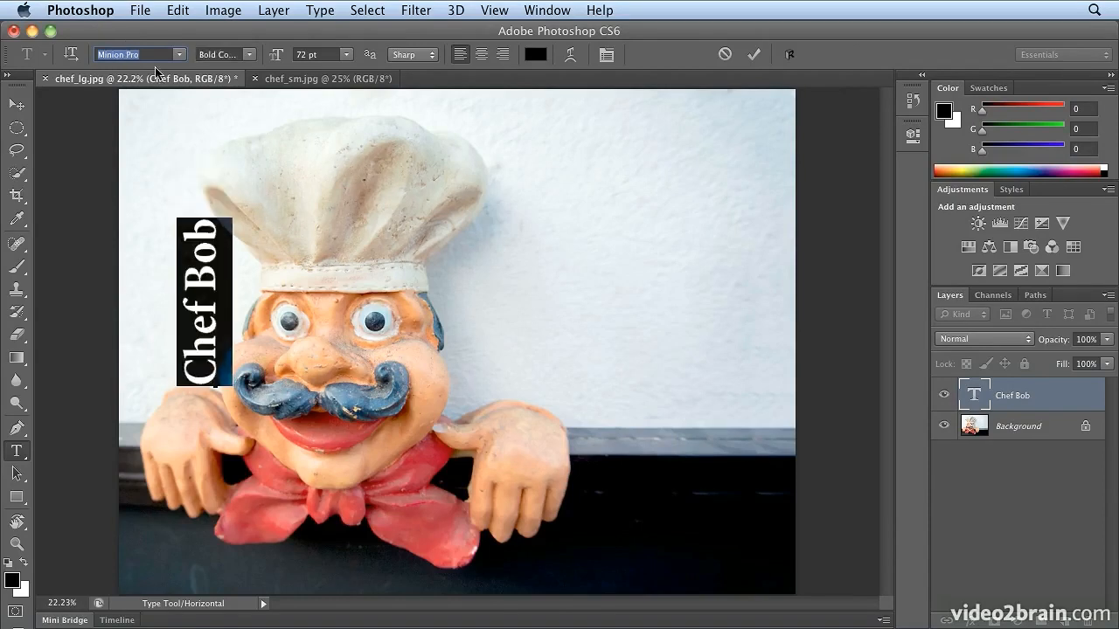
{"action": "key", "text": "Up"}
{"action": "key", "text": "Up"}
{"action": "key", "text": "Up"}
{"action": "key", "text": "Up"}
{"action": "key", "text": "Up"}
{"action": "key", "text": "Up"}
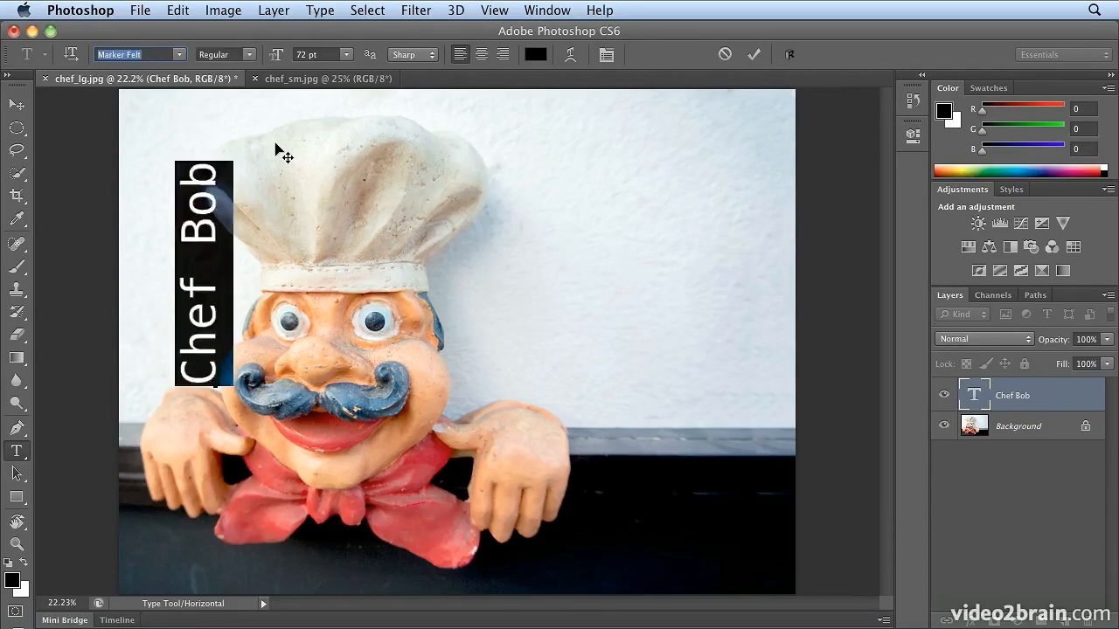
{"action": "key", "text": "Up"}
{"action": "key", "text": "Up"}
{"action": "key", "text": "Up"}
{"action": "key", "text": "Up"}
{"action": "key", "text": "Up"}
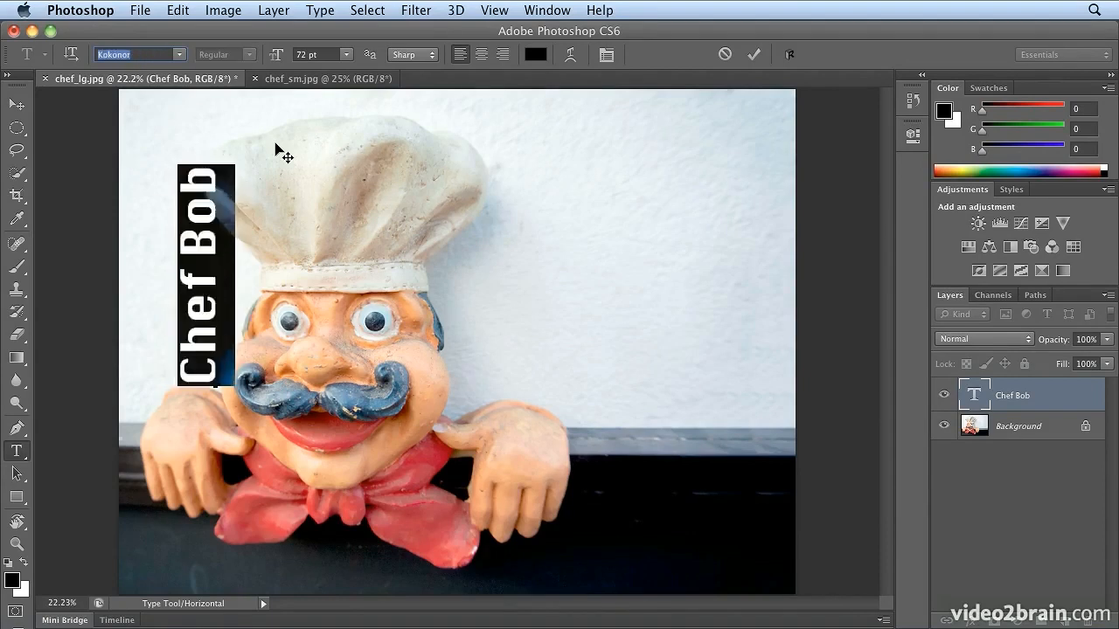
{"action": "key", "text": "Up"}
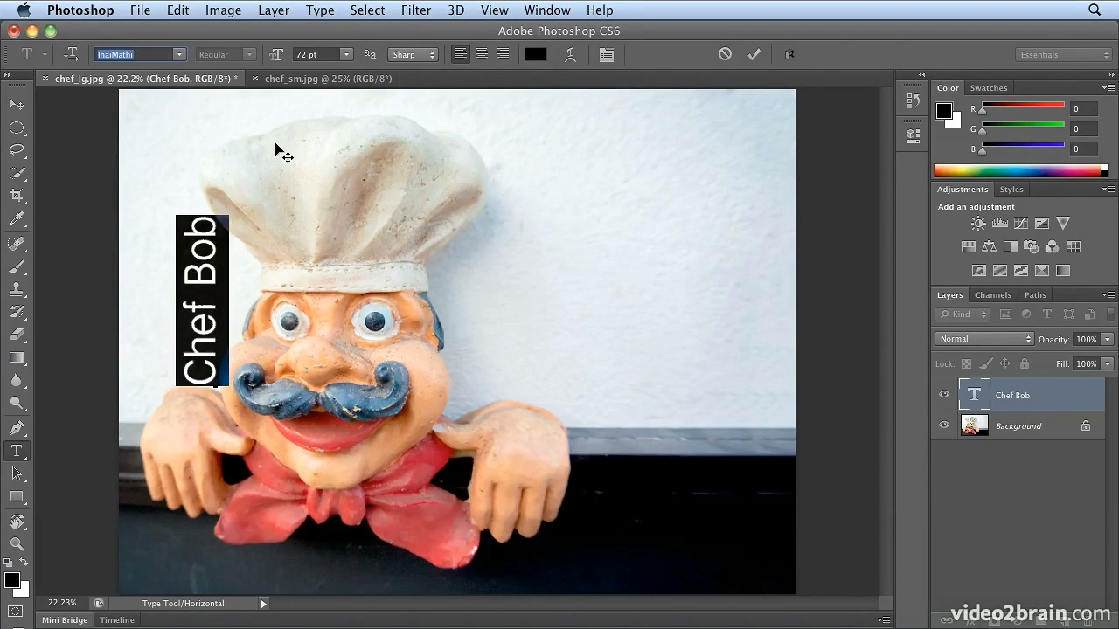
{"action": "key", "text": "Up"}
{"action": "key", "text": "Up"}
{"action": "key", "text": "Up"}
{"action": "key", "text": "Up"}
{"action": "key", "text": "Up"}
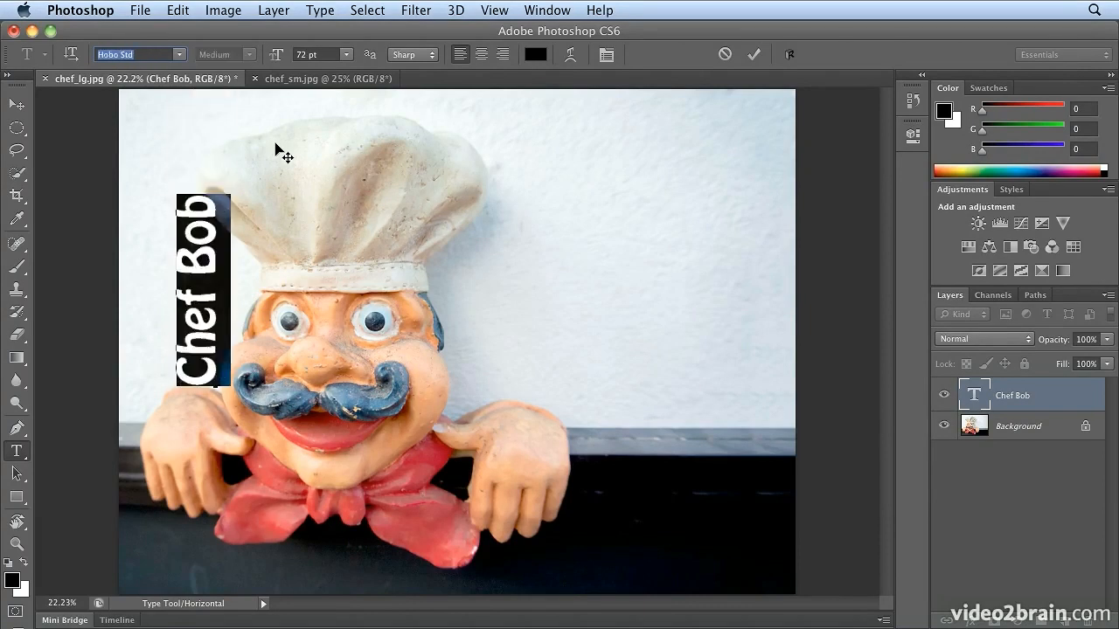
{"action": "key", "text": "Up"}
{"action": "key", "text": "Up"}
{"action": "key", "text": "Up"}
{"action": "key", "text": "Up"}
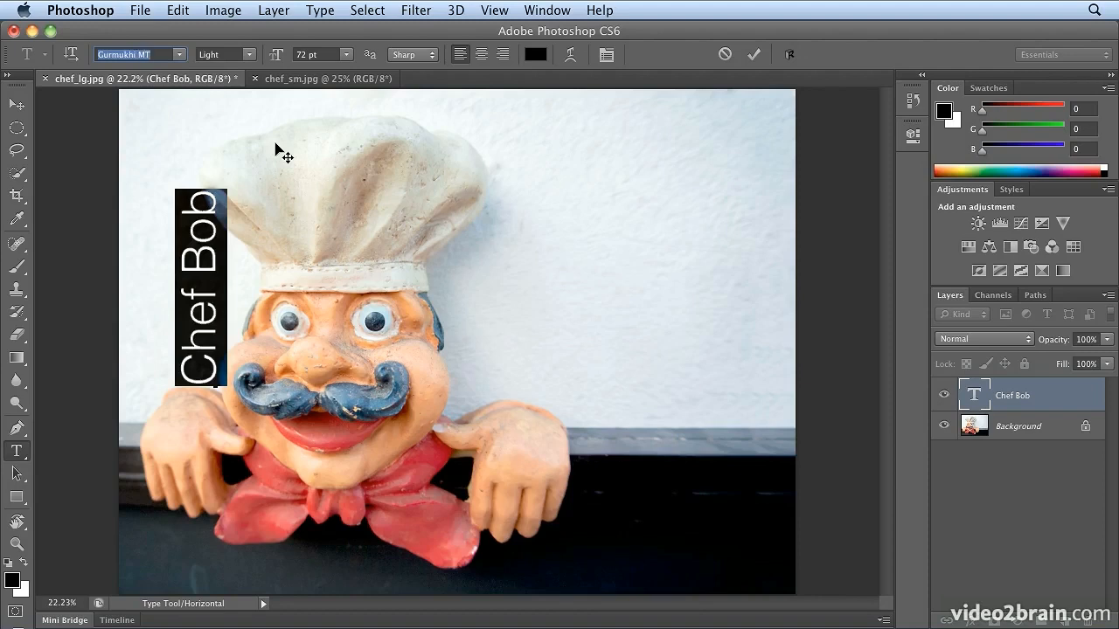
{"action": "key", "text": "Up"}
{"action": "key", "text": "Up"}
{"action": "key", "text": "Up"}
{"action": "key", "text": "Up"}
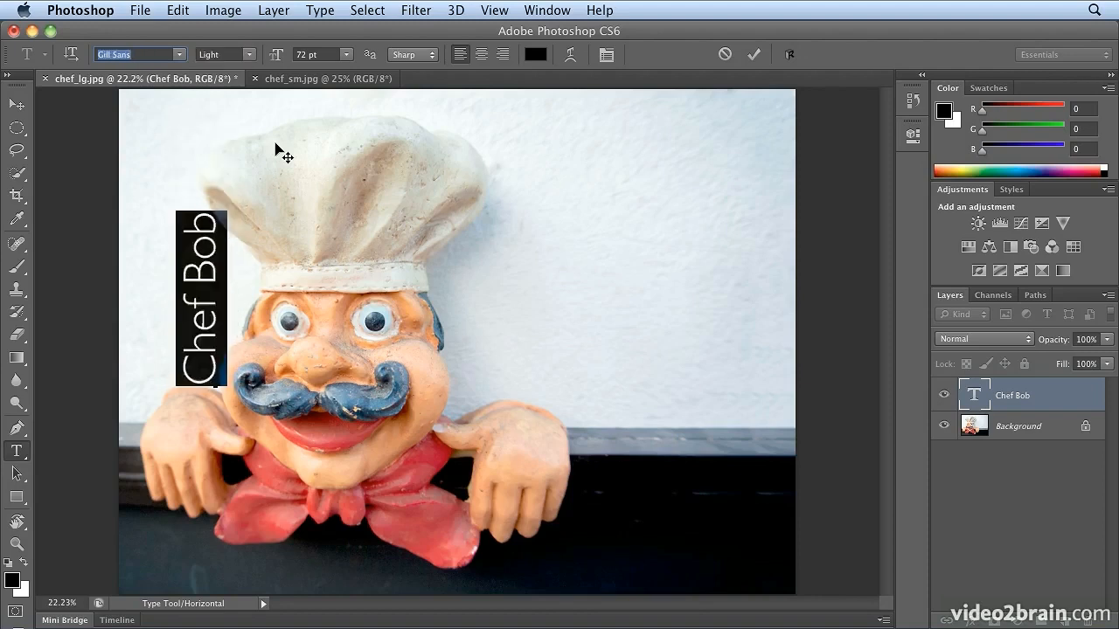
{"action": "key", "text": "Up"}
{"action": "key", "text": "Up"}
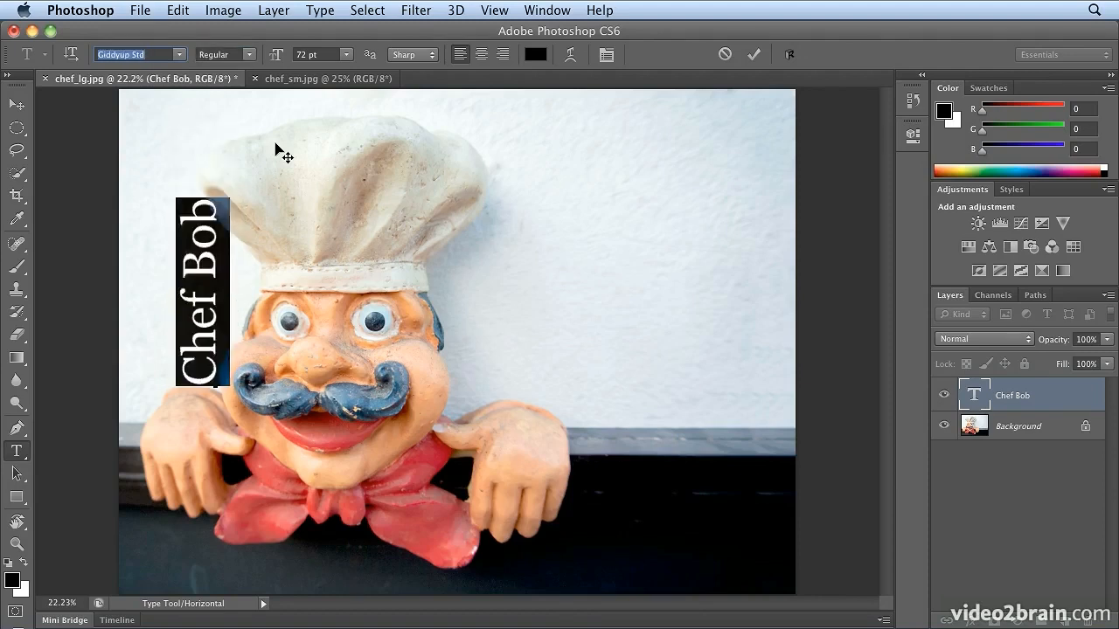
{"action": "key", "text": "Down"}
{"action": "key", "text": "Up"}
{"action": "key", "text": "Up"}
{"action": "key", "text": "Up"}
{"action": "key", "text": "Up"}
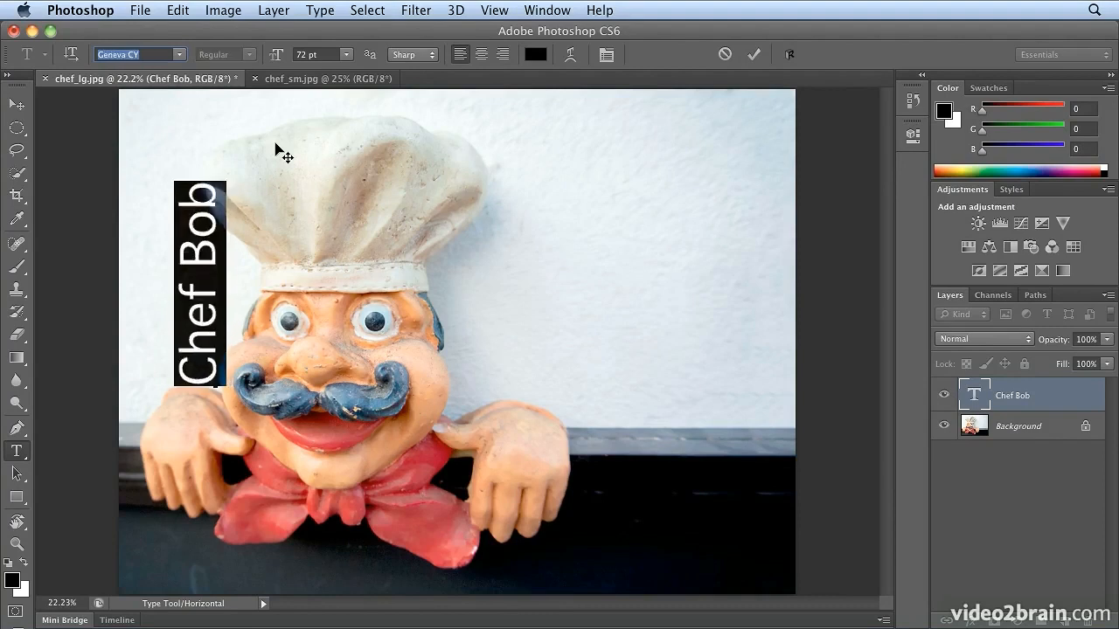
{"action": "key", "text": "Up"}
{"action": "key", "text": "Up"}
{"action": "key", "text": "Up"}
{"action": "key", "text": "Up"}
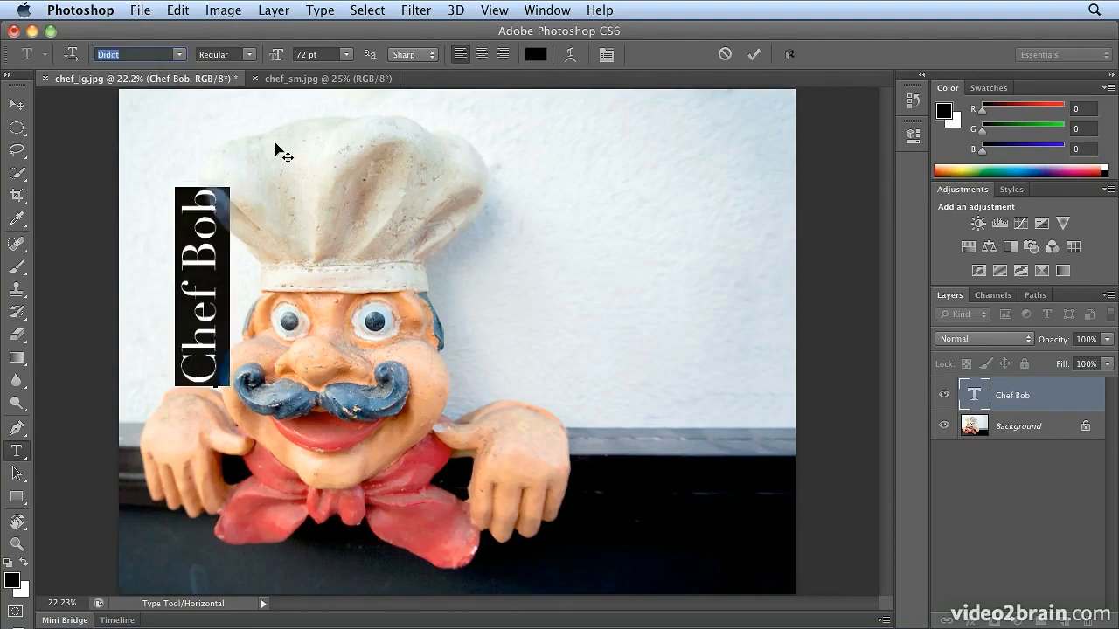
{"action": "key", "text": "Up"}
{"action": "key", "text": "Up"}
{"action": "key", "text": "Up"}
{"action": "key", "text": "Up"}
{"action": "key", "text": "Up"}
{"action": "key", "text": "Up"}
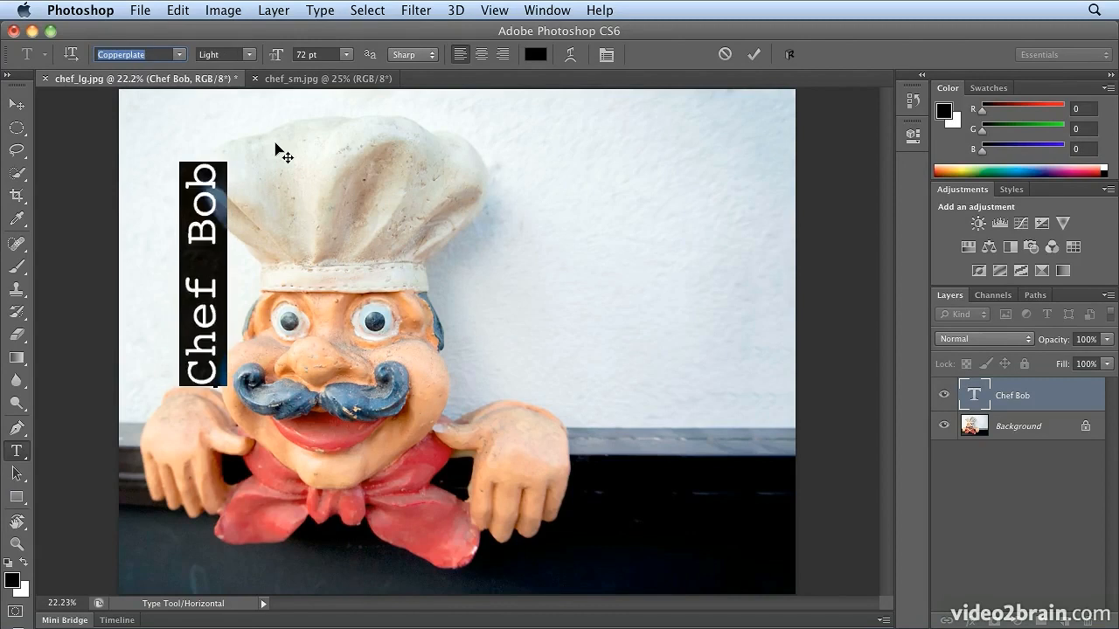
{"action": "key", "text": "Up"}
{"action": "key", "text": "Up"}
{"action": "key", "text": "Up"}
{"action": "key", "text": "Up"}
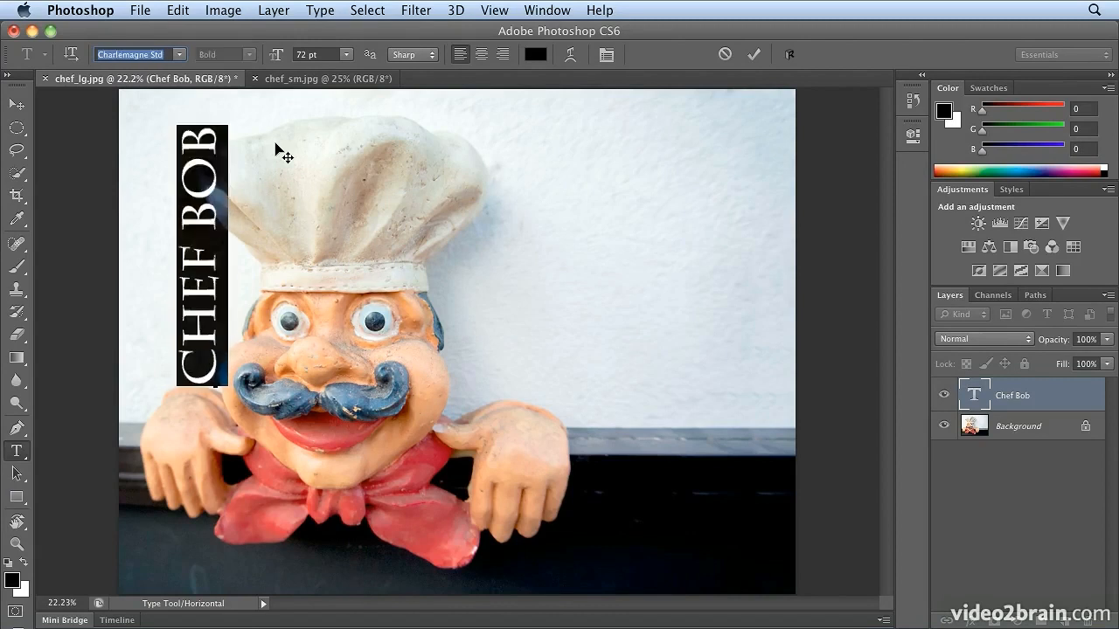
{"action": "key", "text": "Up"}
{"action": "key", "text": "Up"}
{"action": "key", "text": "Up"}
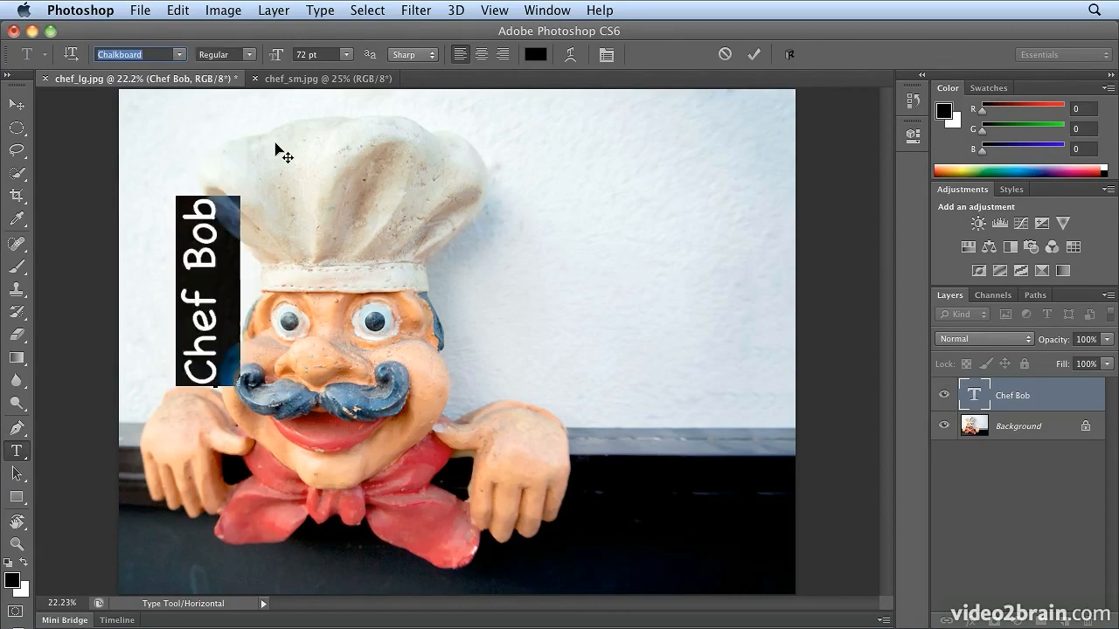
{"action": "key", "text": "Up"}
{"action": "key", "text": "Up"}
{"action": "key", "text": "Up"}
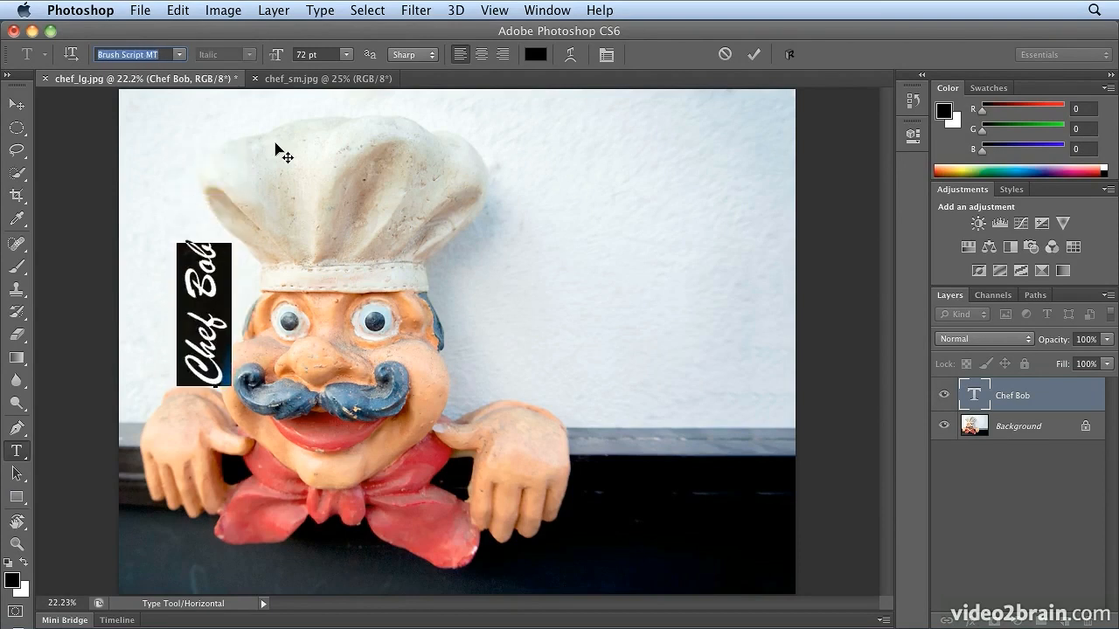
{"action": "key", "text": "Up"}
{"action": "key", "text": "Up"}
{"action": "key", "text": "Up"}
{"action": "key", "text": "Up"}
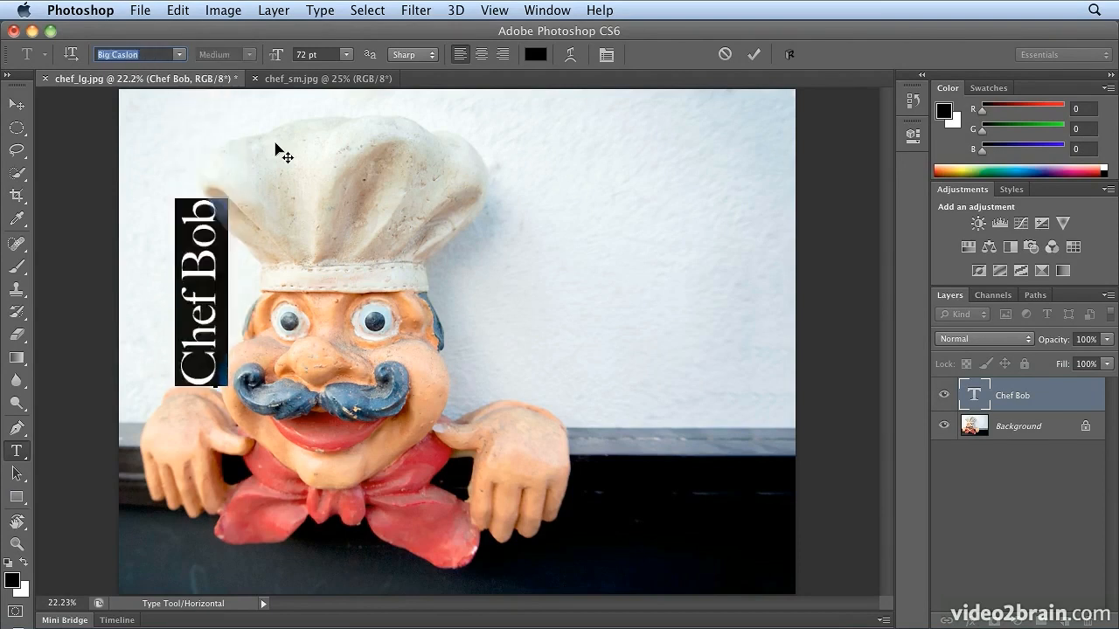
{"action": "key", "text": "Down"}
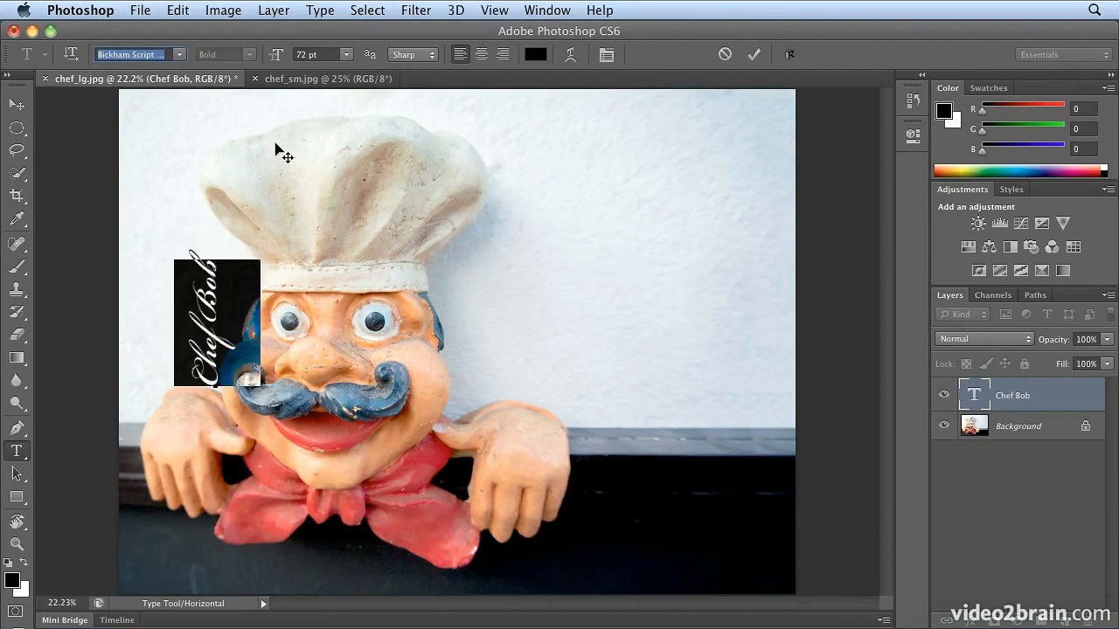
{"action": "key", "text": "Up"}
{"action": "key", "text": "Up"}
{"action": "key", "text": "Up"}
{"action": "key", "text": "Up"}
{"action": "key", "text": "Up"}
{"action": "key", "text": "Up"}
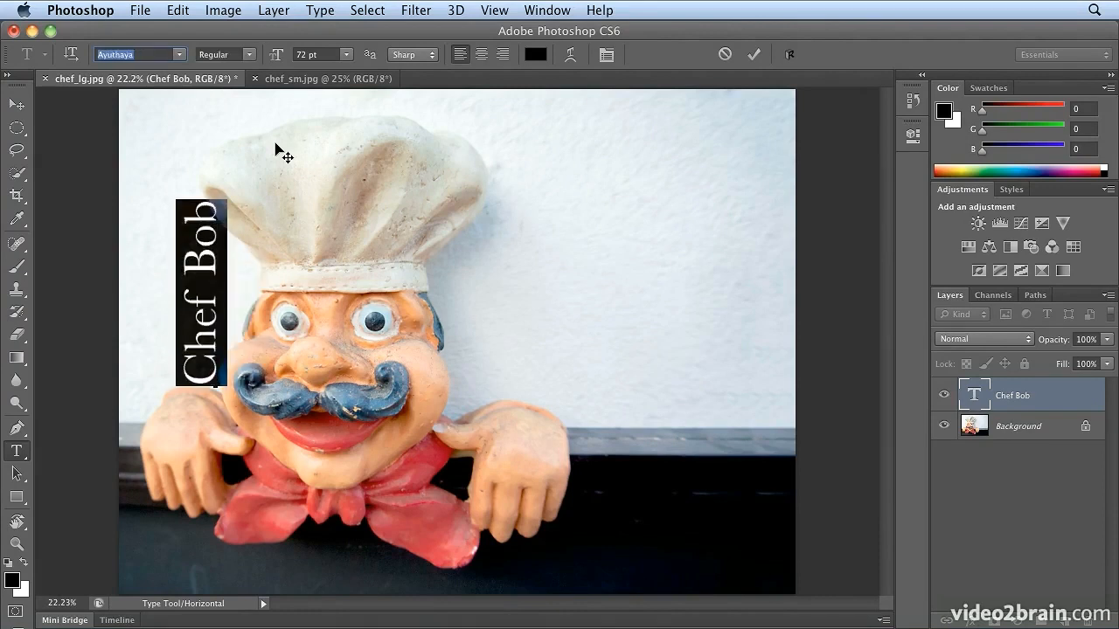
{"action": "key", "text": "Down"}
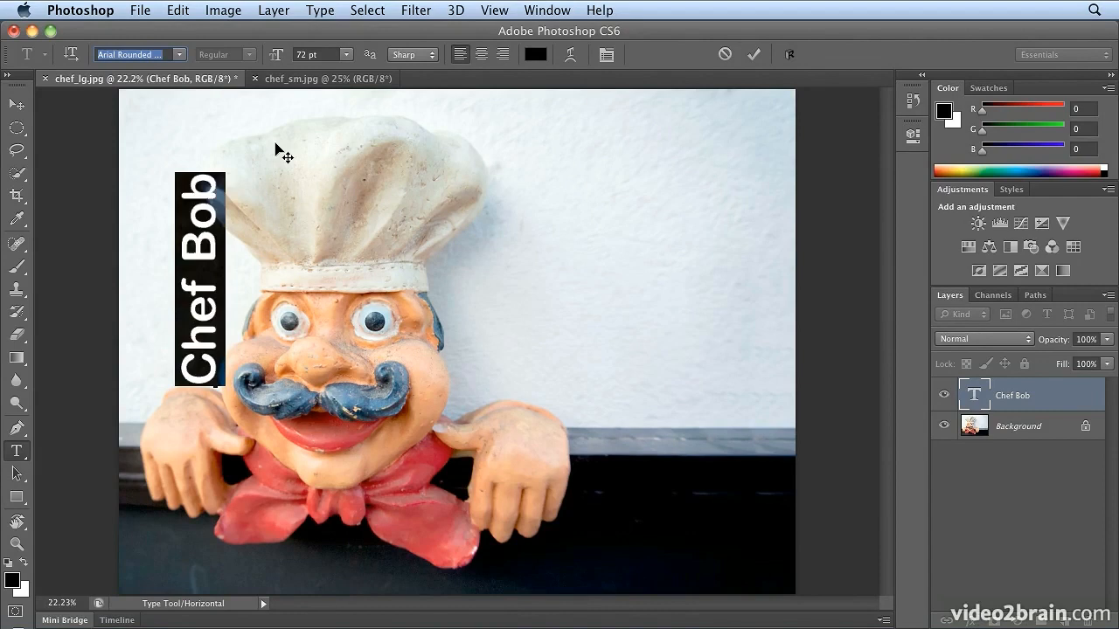
Move the "Chef Bob" text slightly left, clear of the chef's hat, and switch the Rotate View tool group back to the Hand tool
{"action": "left_click", "coordinate": [17, 103]}
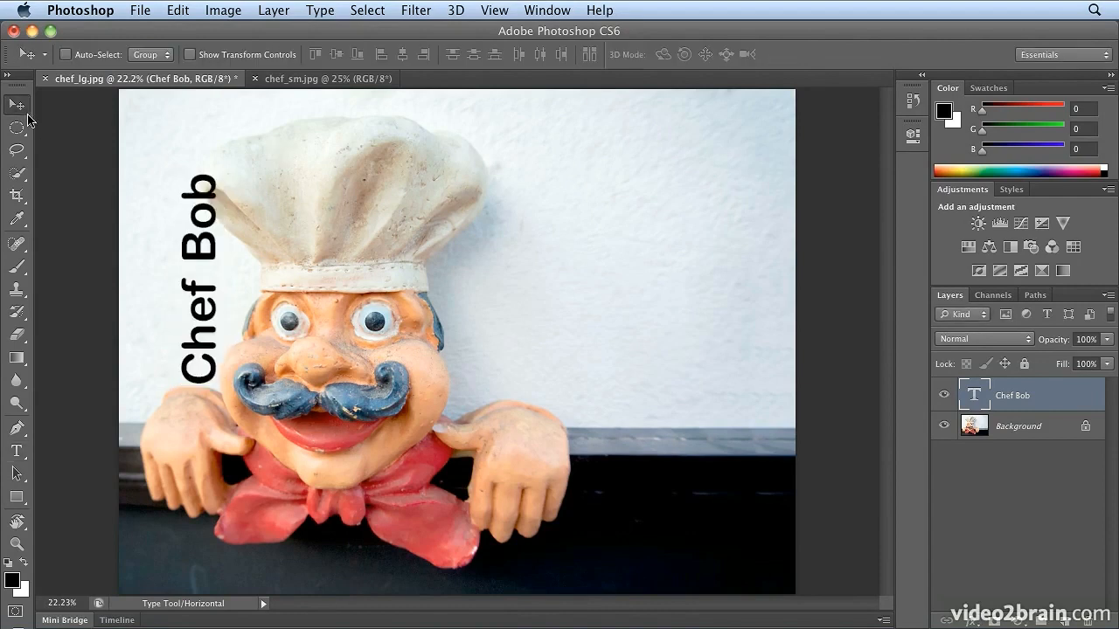
{"action": "left_click_drag", "start_coordinate": [194, 390], "coordinate": [165, 391]}
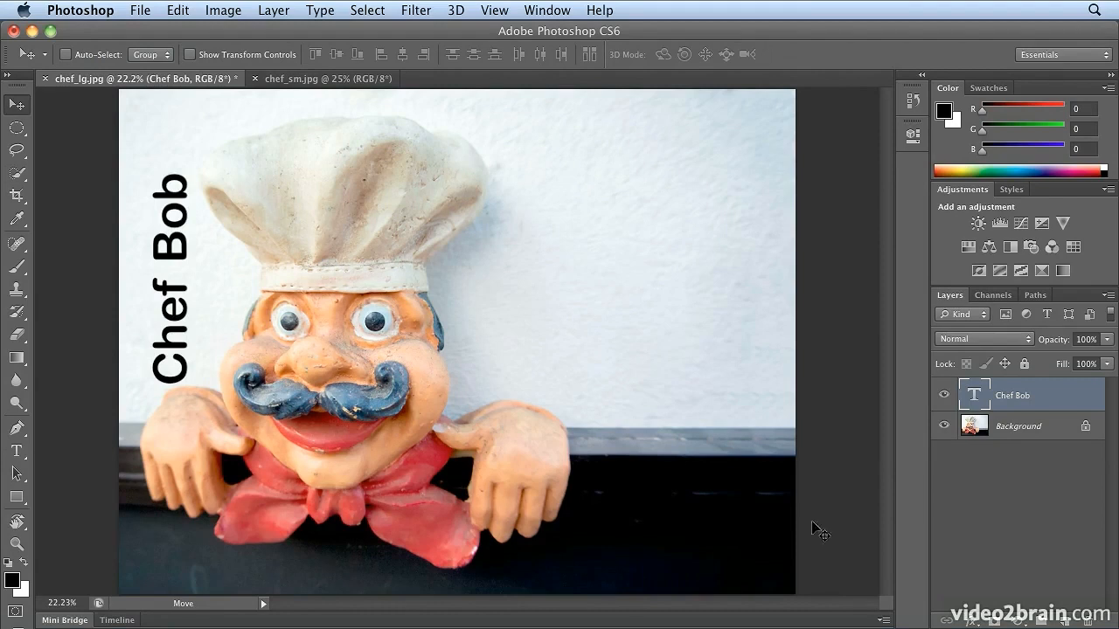
{"action": "left_click", "coordinate": [16, 521]}
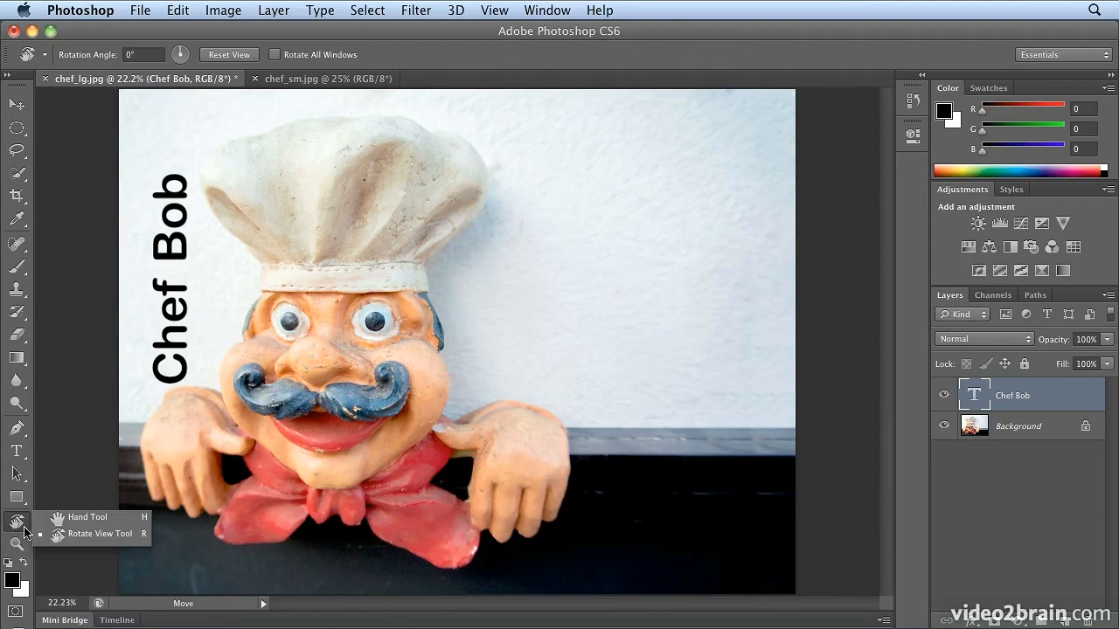
{"action": "left_click", "coordinate": [91, 518]}
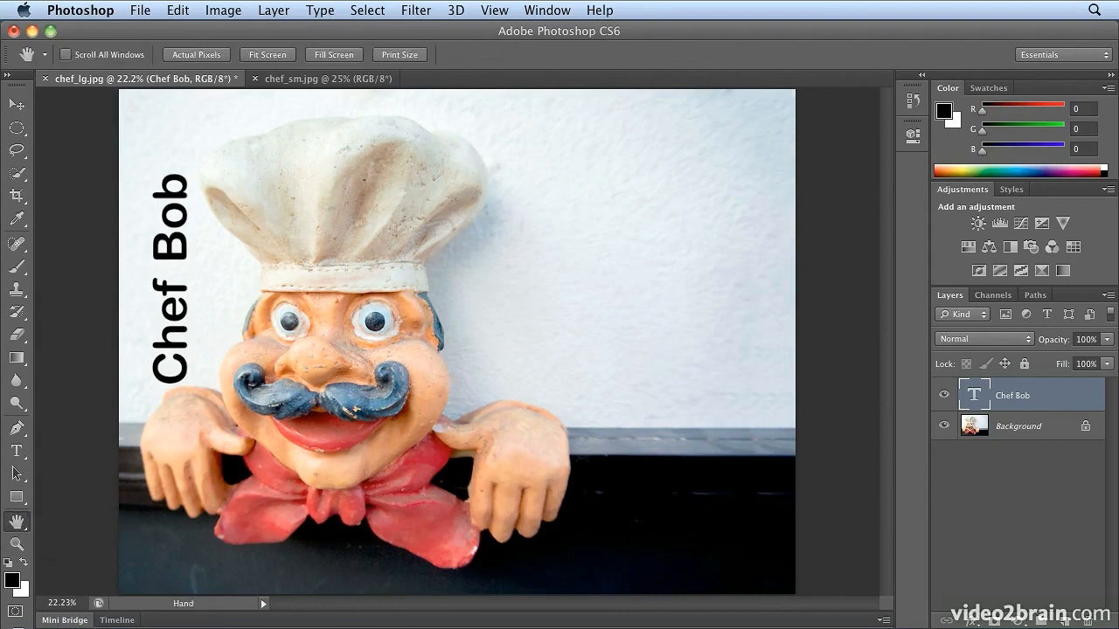